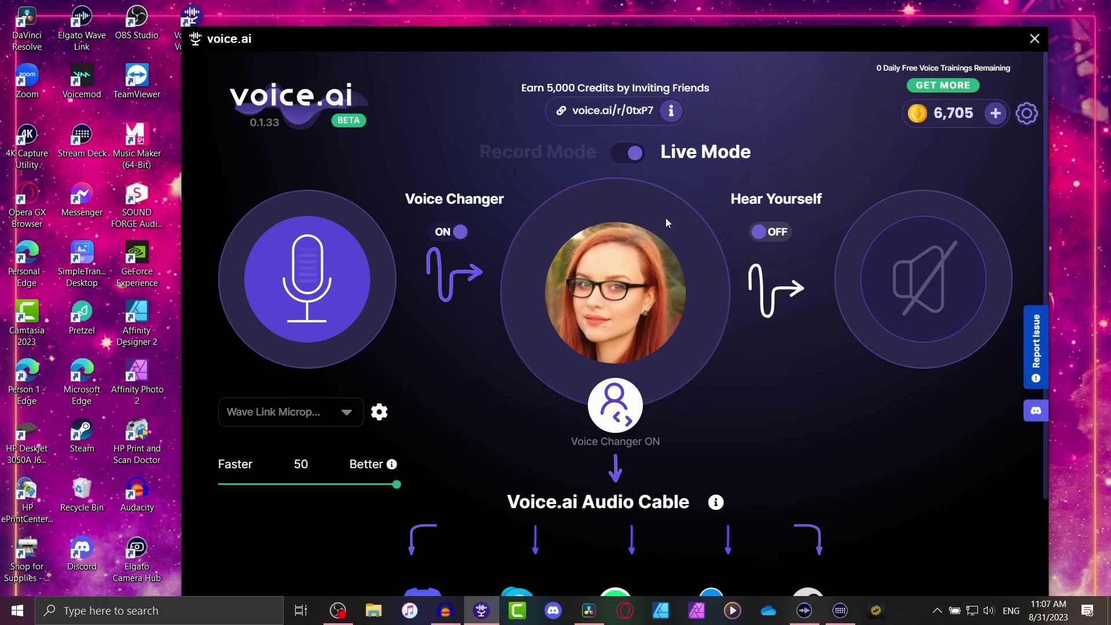
# Set Audacity's recording device to Microphone Array (Voice.ai Audio Cable).
pyautogui.click(1027, 116)
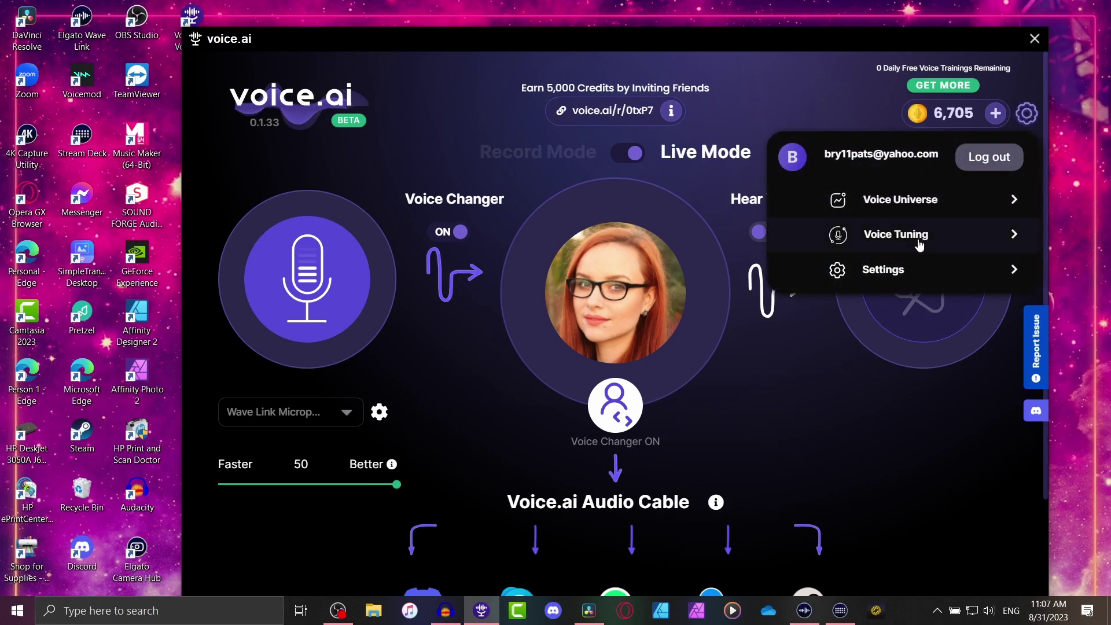
pyautogui.click(785, 109)
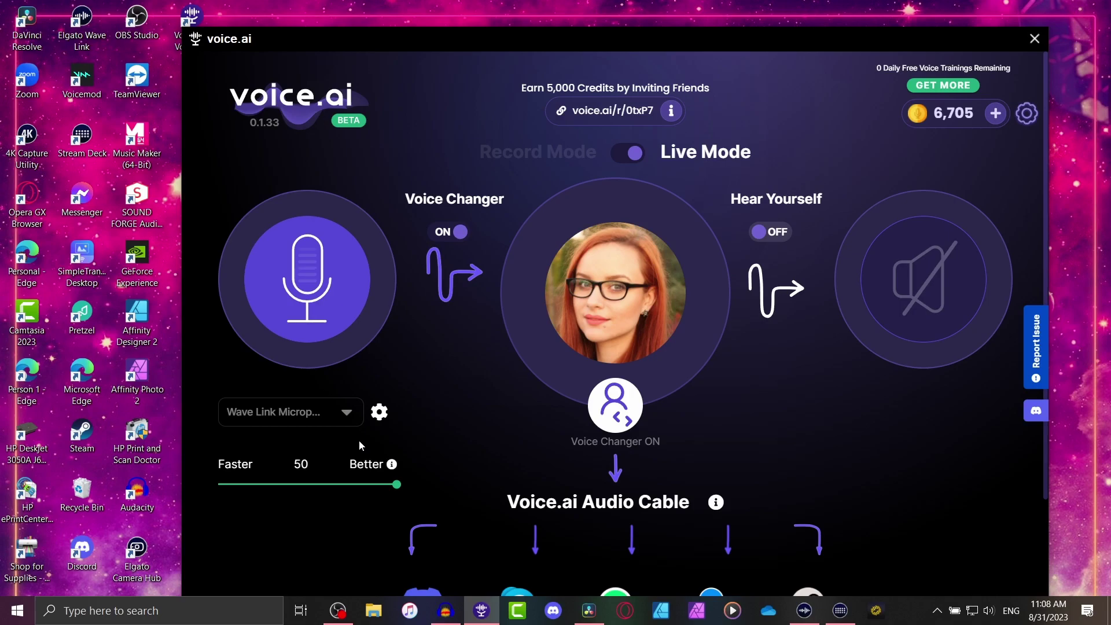
pyautogui.click(444, 614)
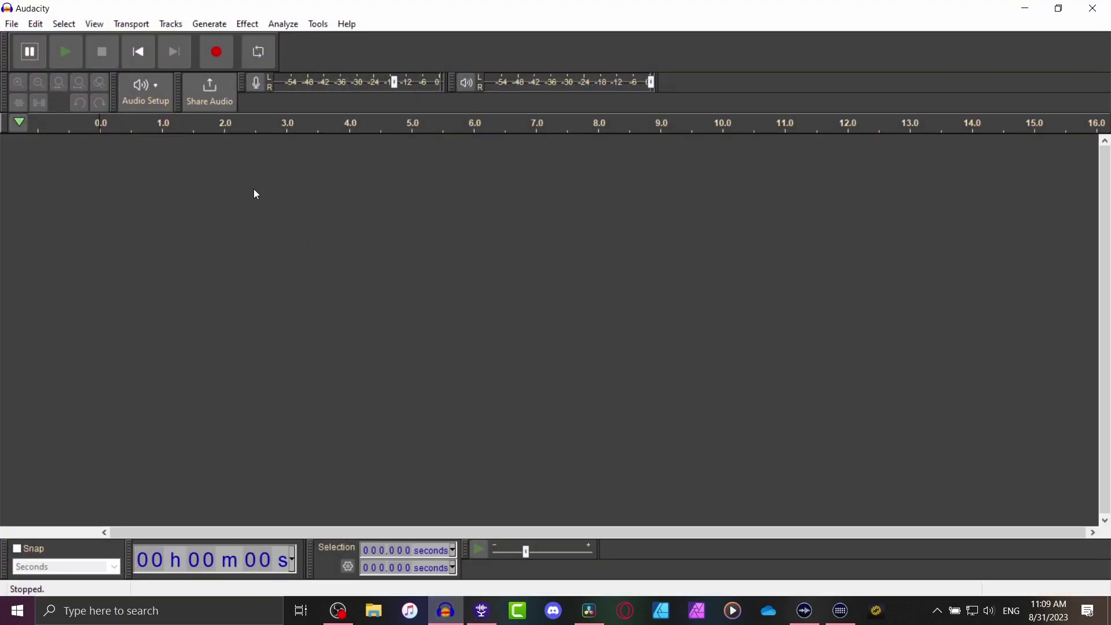
pyautogui.click(155, 108)
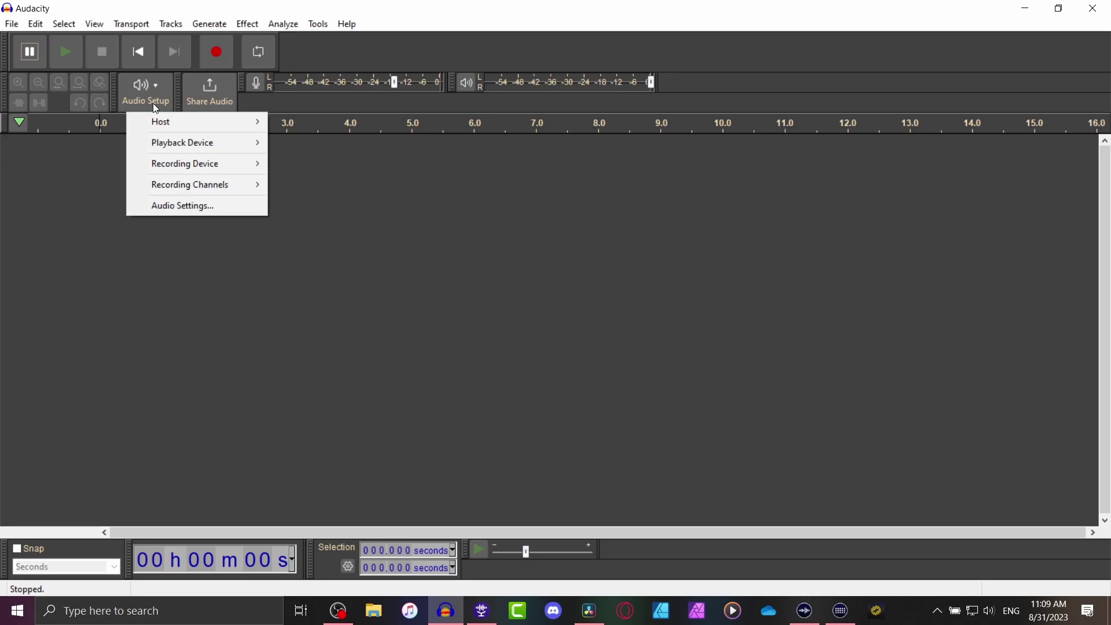
pyautogui.moveTo(153, 162)
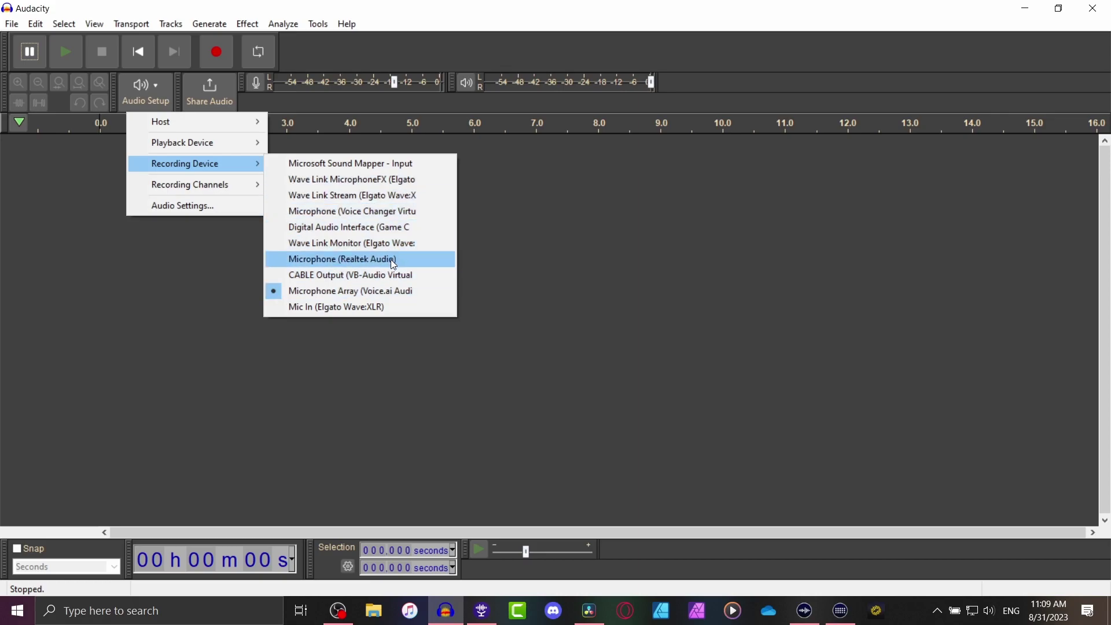
pyautogui.click(384, 296)
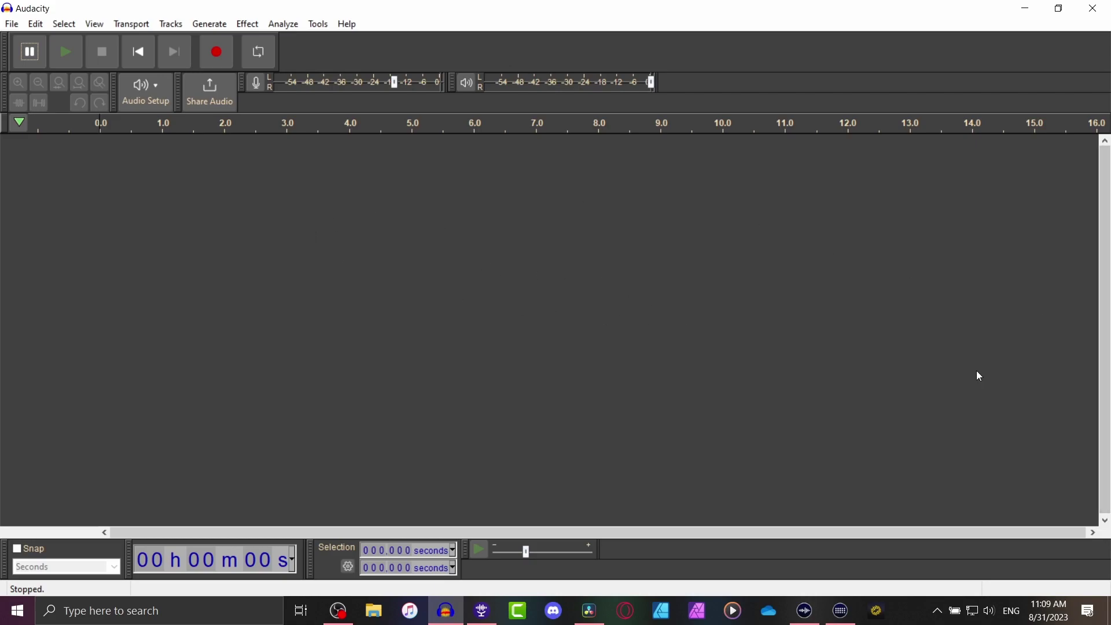
# Import the Voice AI Sky audio file from Libraries > Music > Promos.
pyautogui.click(12, 23)
pyautogui.moveTo(92, 146)
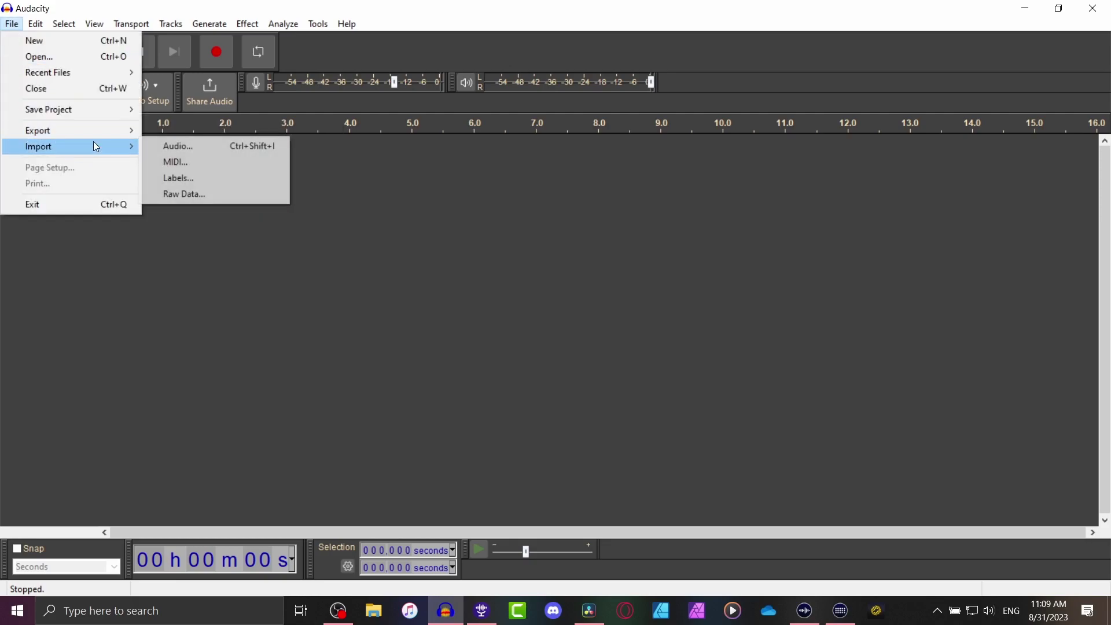
pyautogui.click(183, 147)
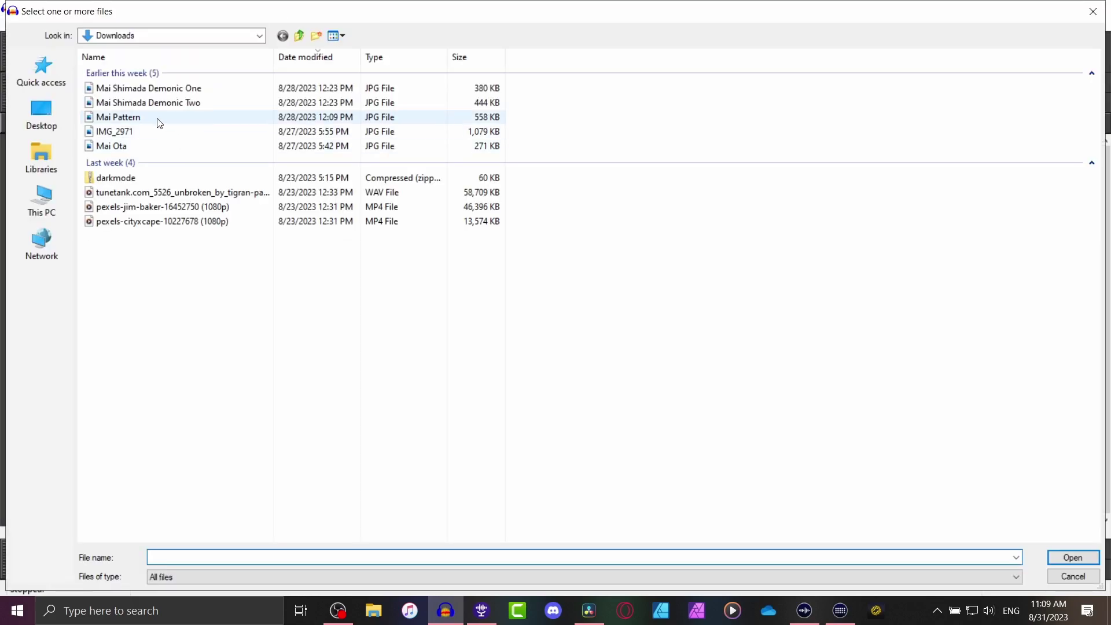
pyautogui.click(45, 142)
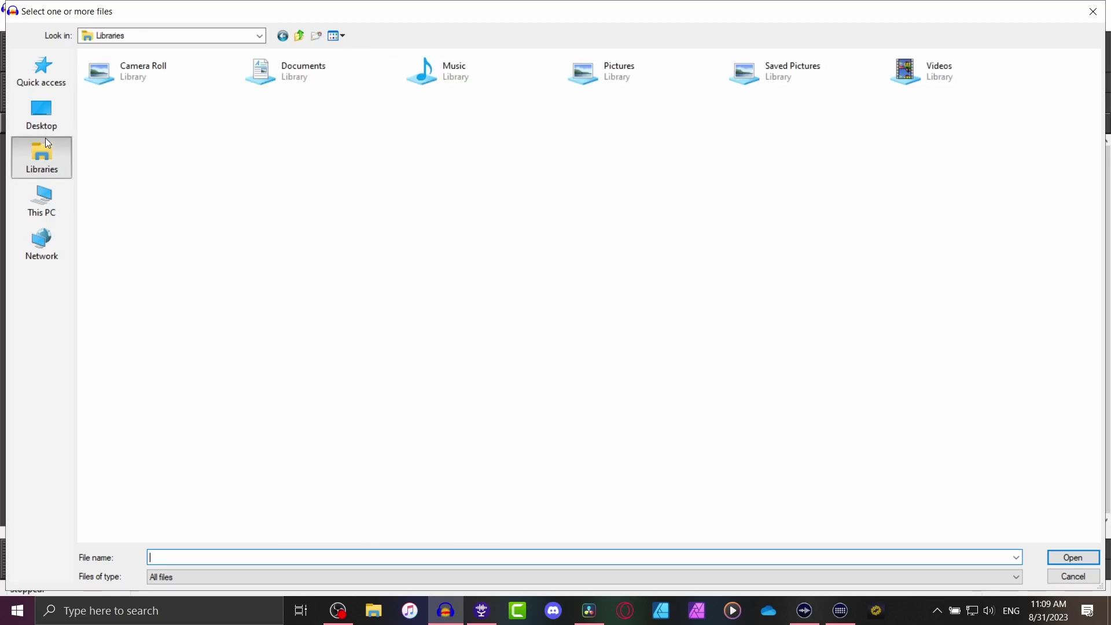
pyautogui.doubleClick(448, 65)
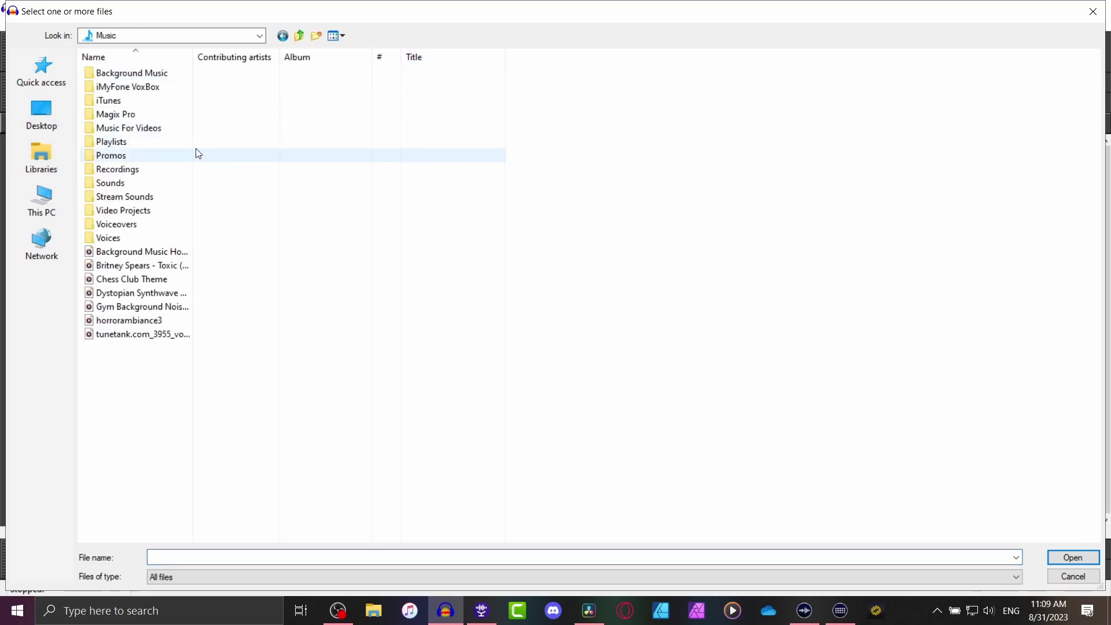
pyautogui.doubleClick(196, 154)
pyautogui.doubleClick(196, 155)
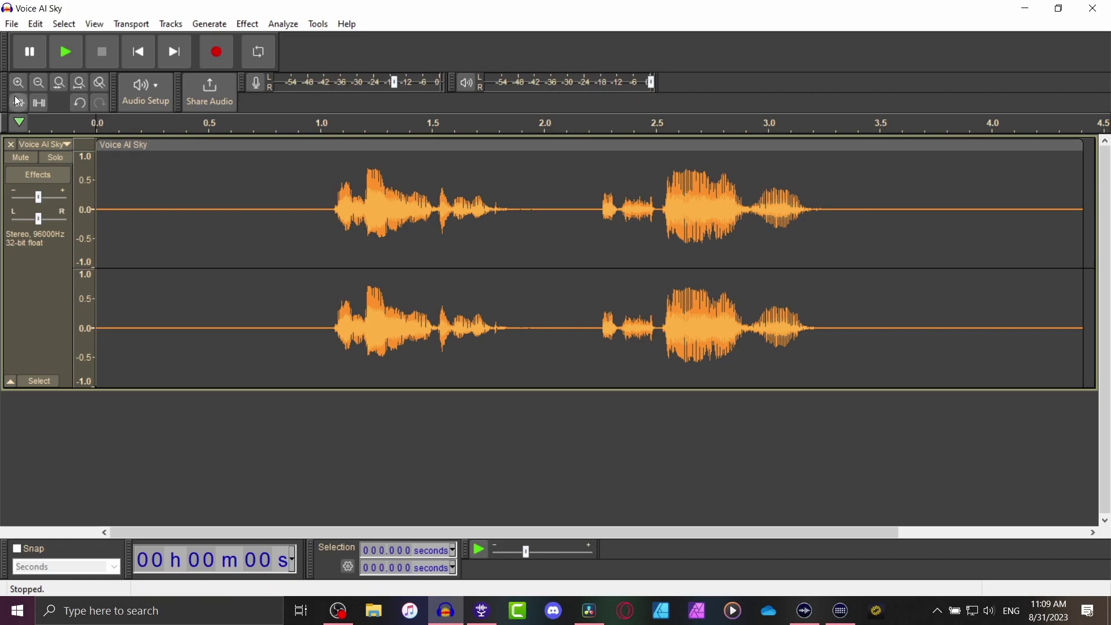
# Zoom out to fit the whole 4.5-second Voice AI Sky waveform, trying trial selections of its speech.
pyautogui.click(38, 84)
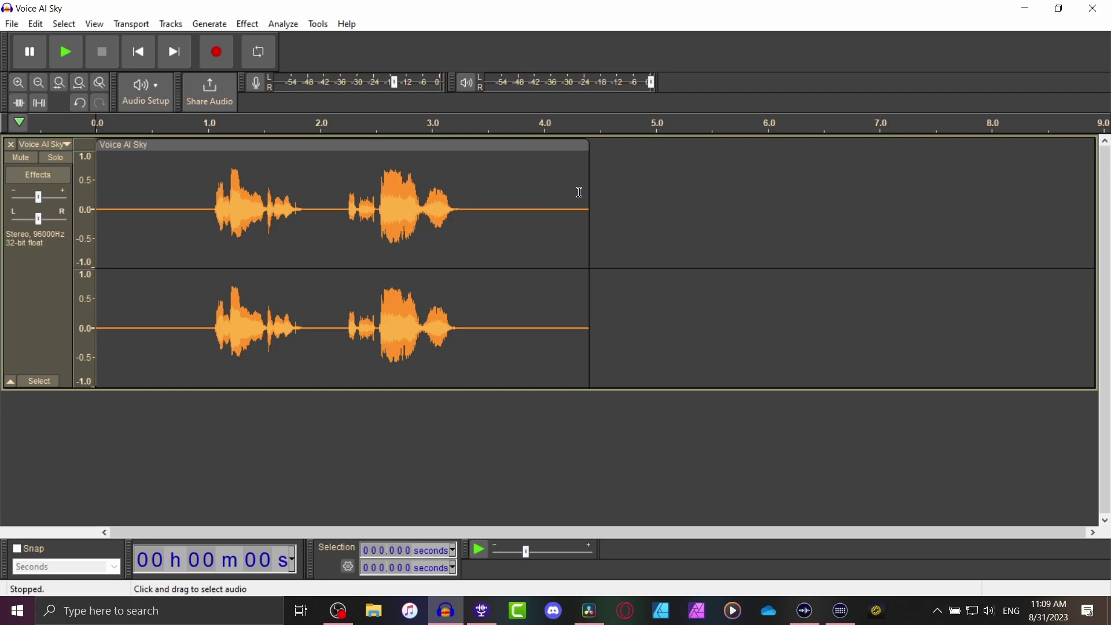
pyautogui.click(606, 211)
pyautogui.moveTo(607, 211); pyautogui.dragTo(162, 186)
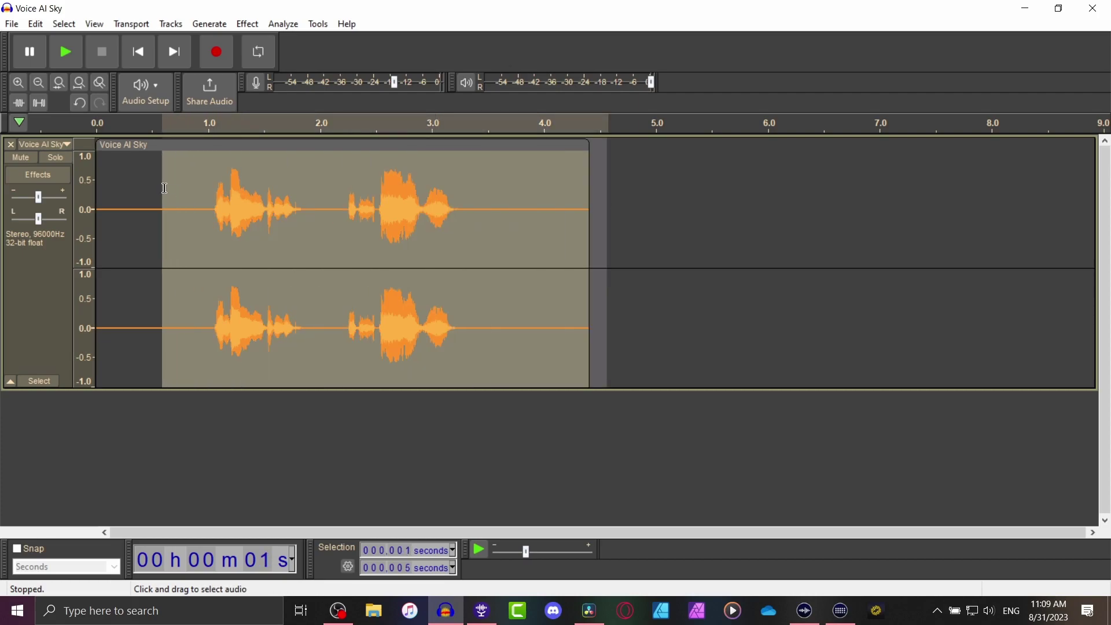
pyautogui.click(612, 207)
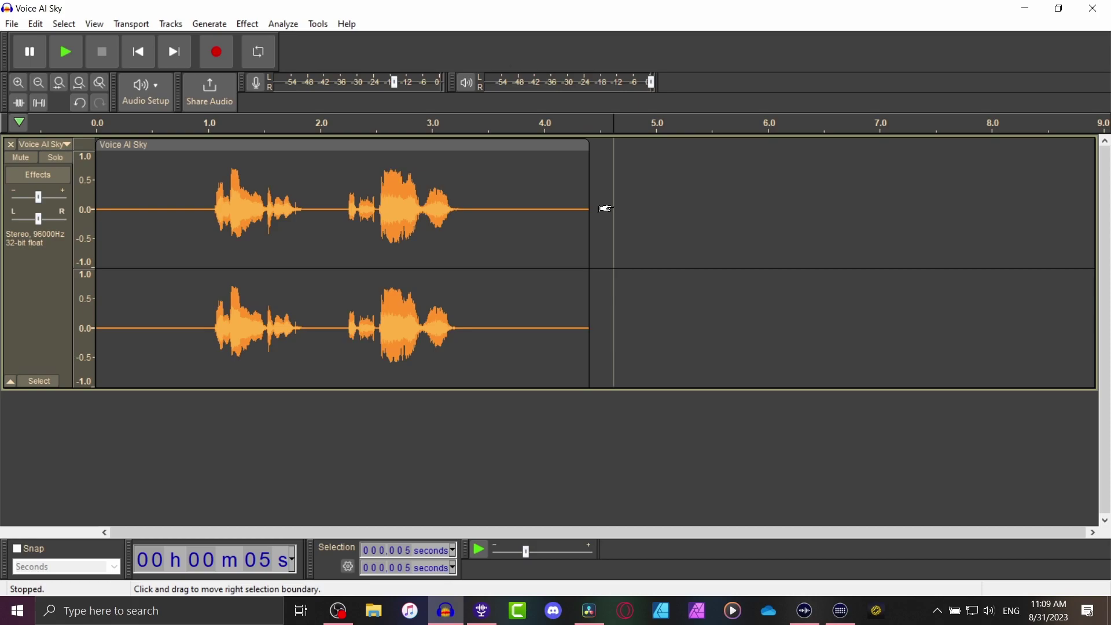
pyautogui.moveTo(629, 189); pyautogui.dragTo(204, 169)
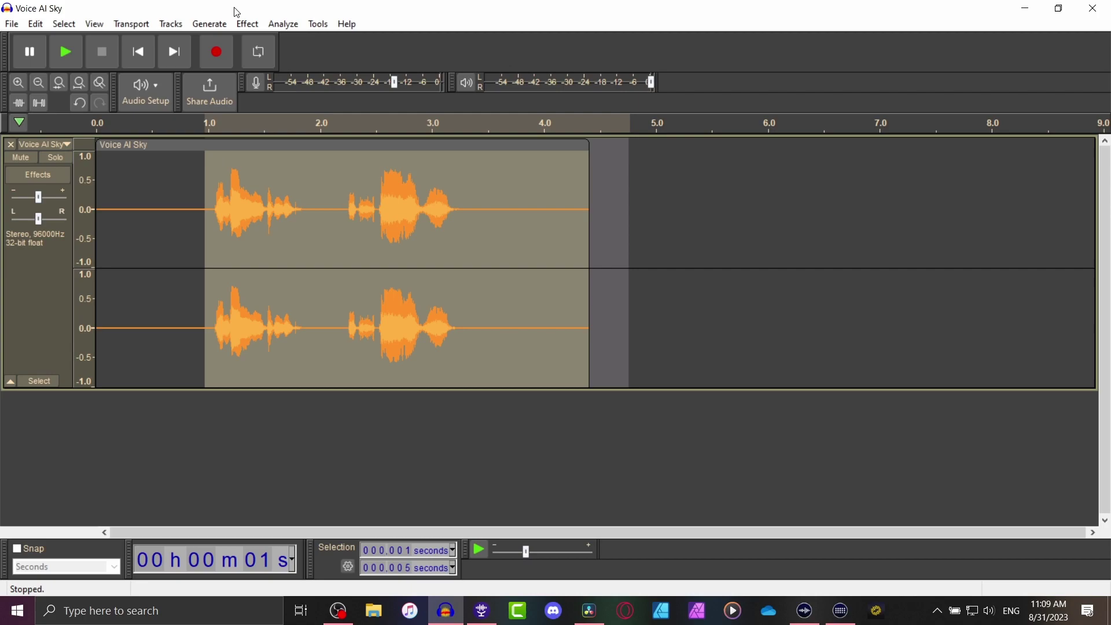
pyautogui.click(265, 25)
pyautogui.moveTo(250, 24)
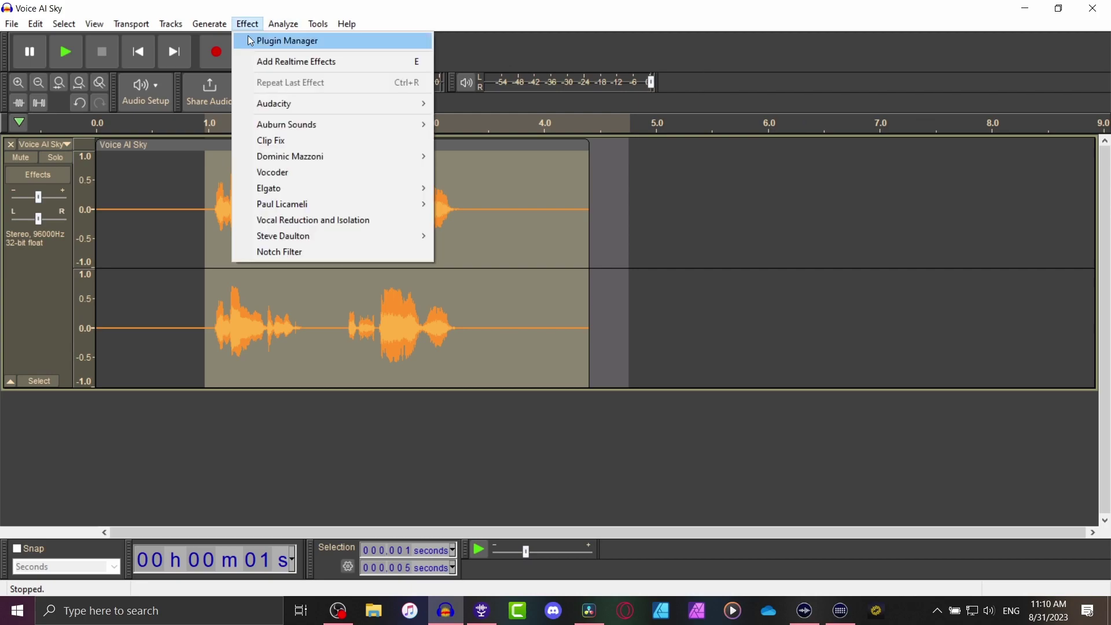
pyautogui.click(665, 260)
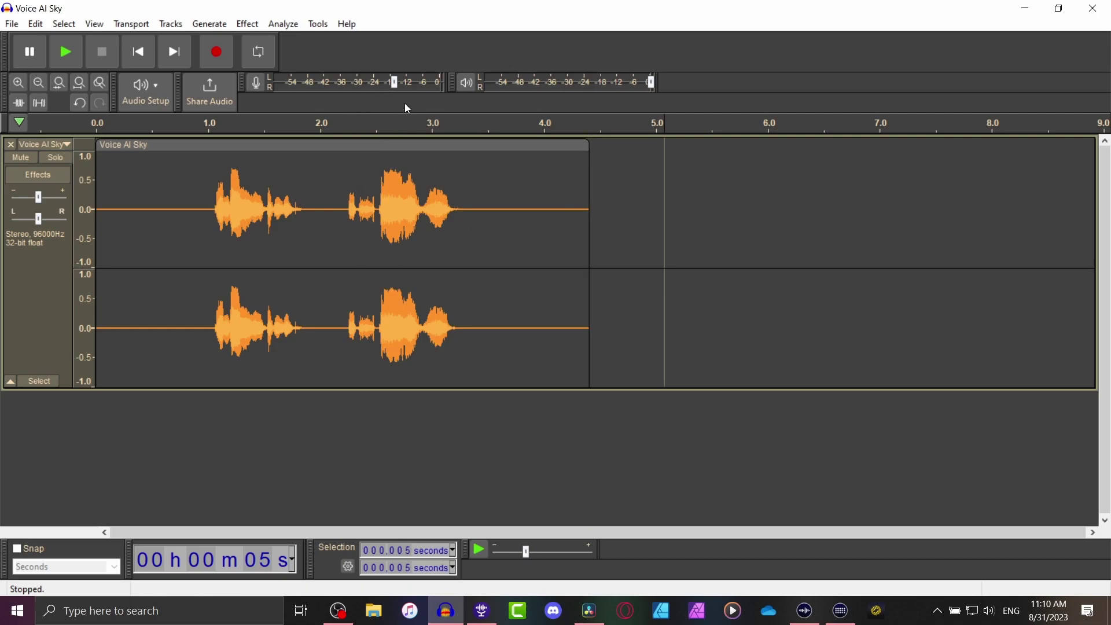
pyautogui.moveTo(395, 87)
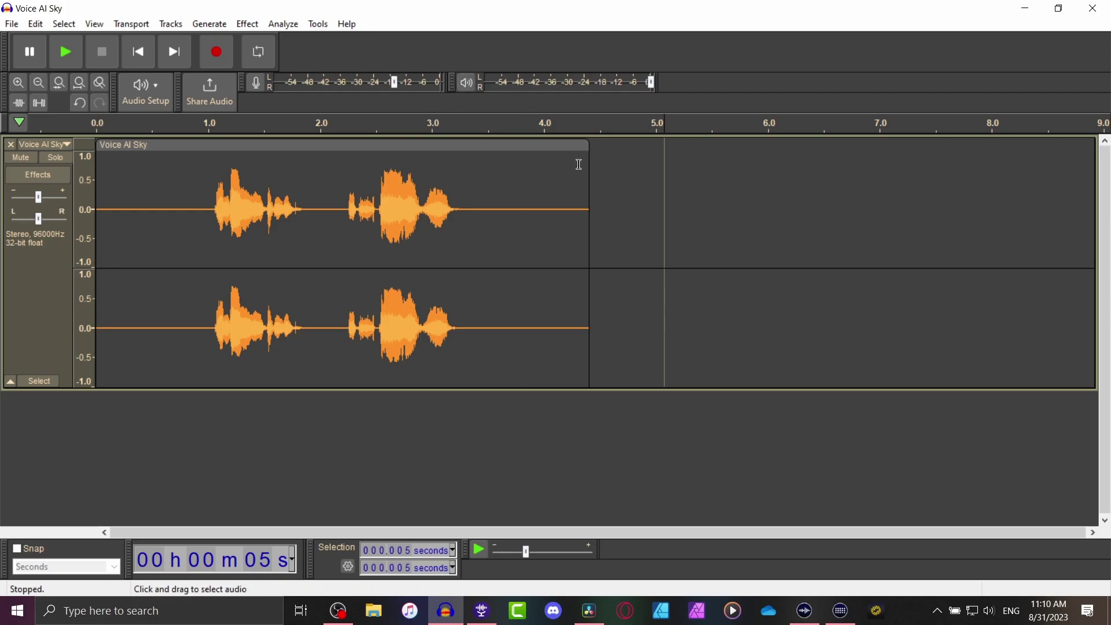
# Select the Voice AI Sky speech and play it through to the end.
pyautogui.moveTo(597, 185); pyautogui.dragTo(181, 208)
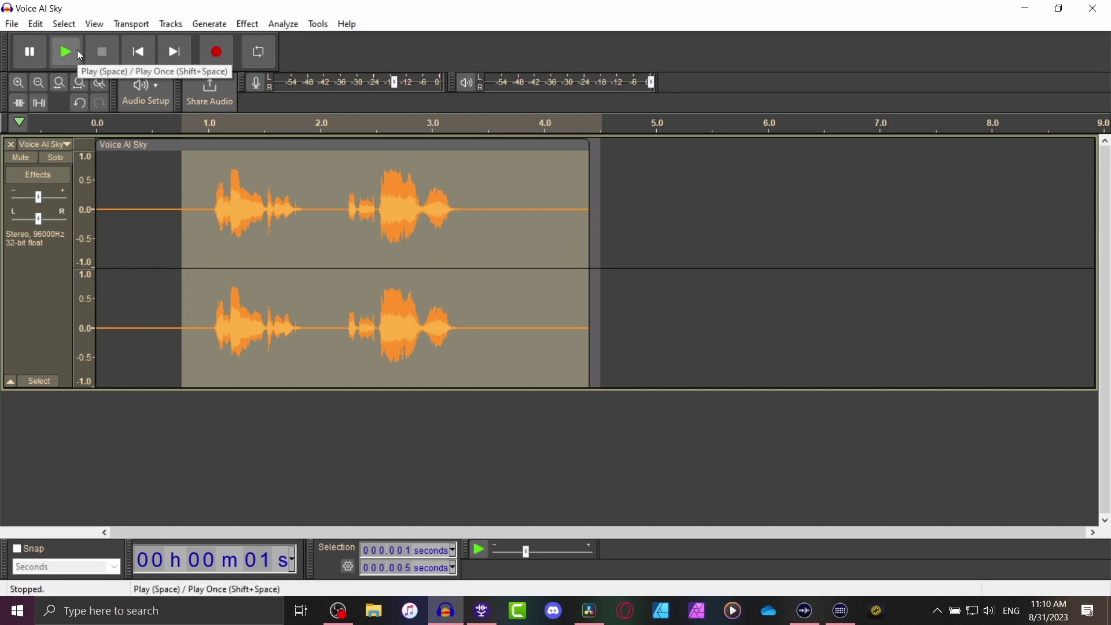
pyautogui.click(80, 55)
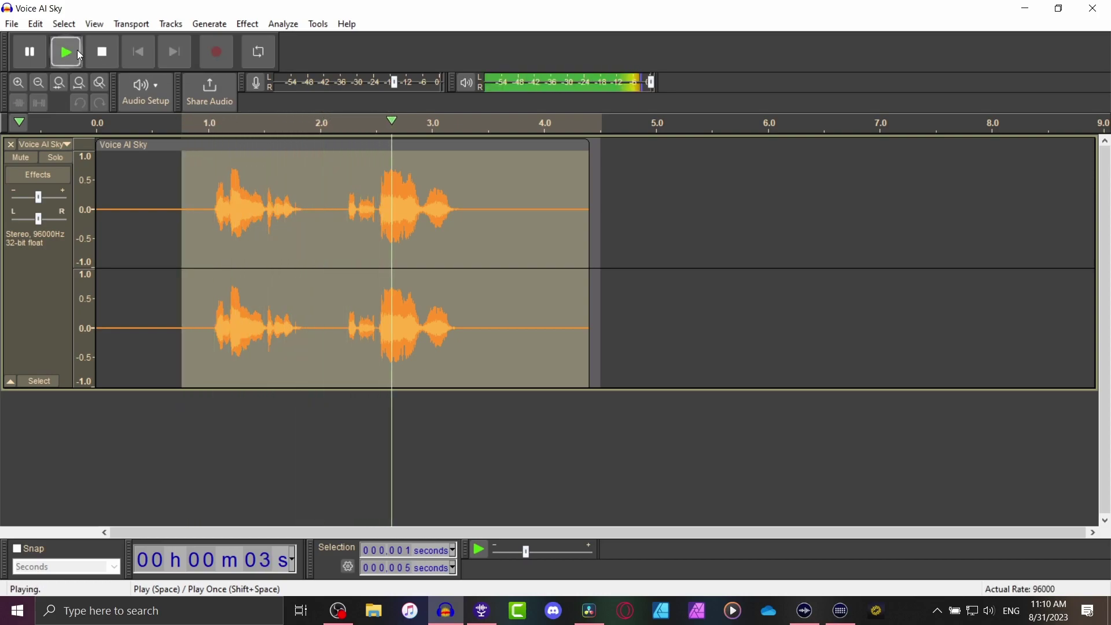
pyautogui.click(636, 199)
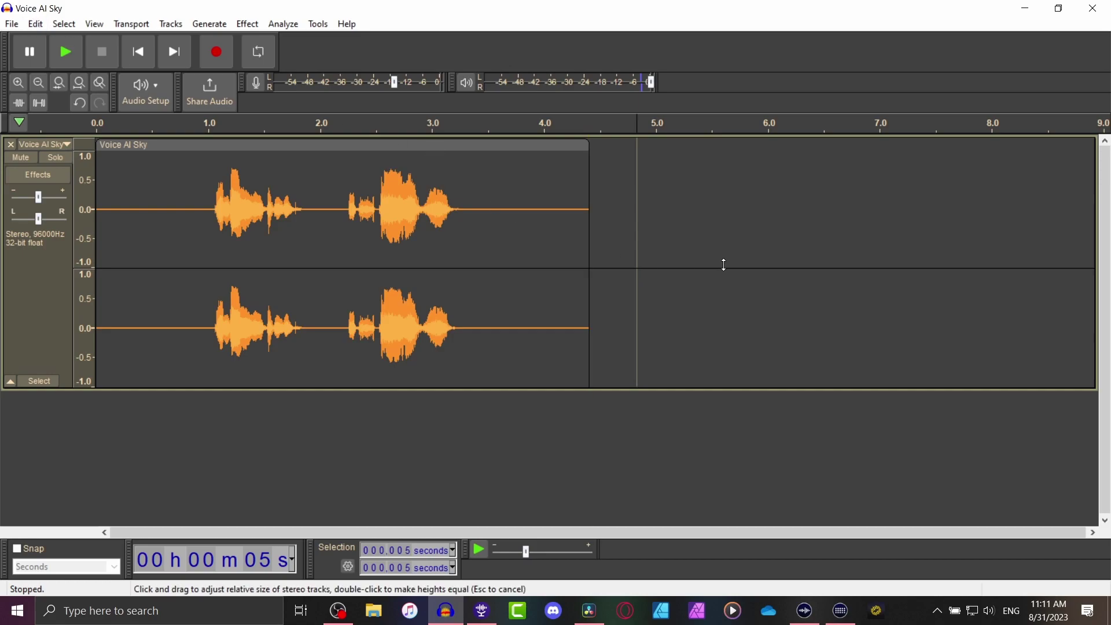
# Select the whole clip, open Reverb and load the Promo Sky preset.
pyautogui.moveTo(629, 155); pyautogui.dragTo(82, 188)
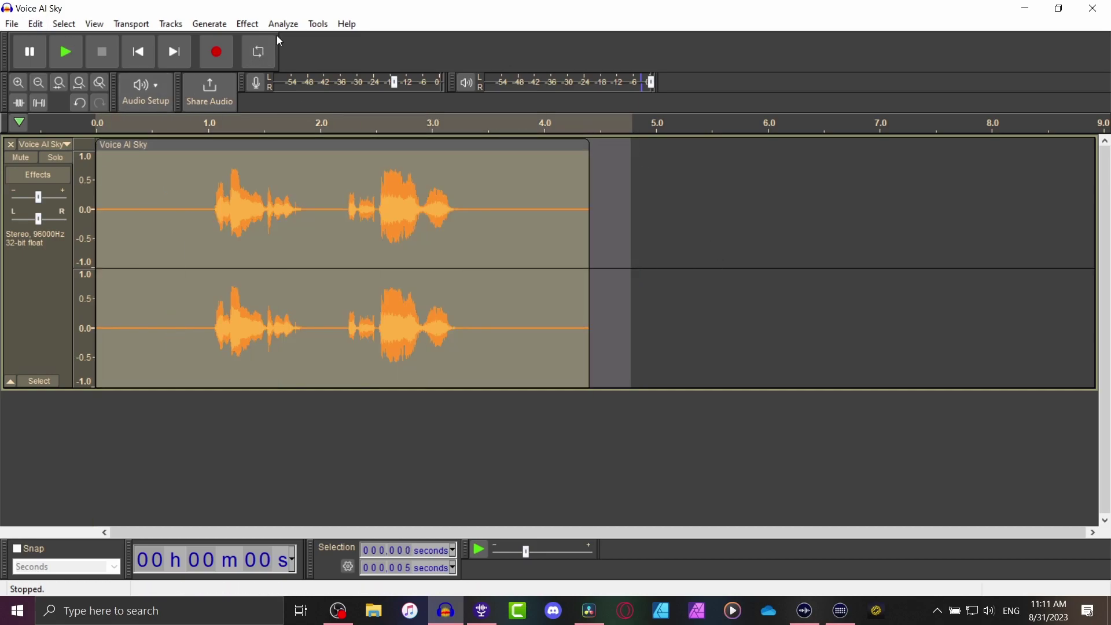
pyautogui.click(247, 24)
pyautogui.moveTo(302, 108)
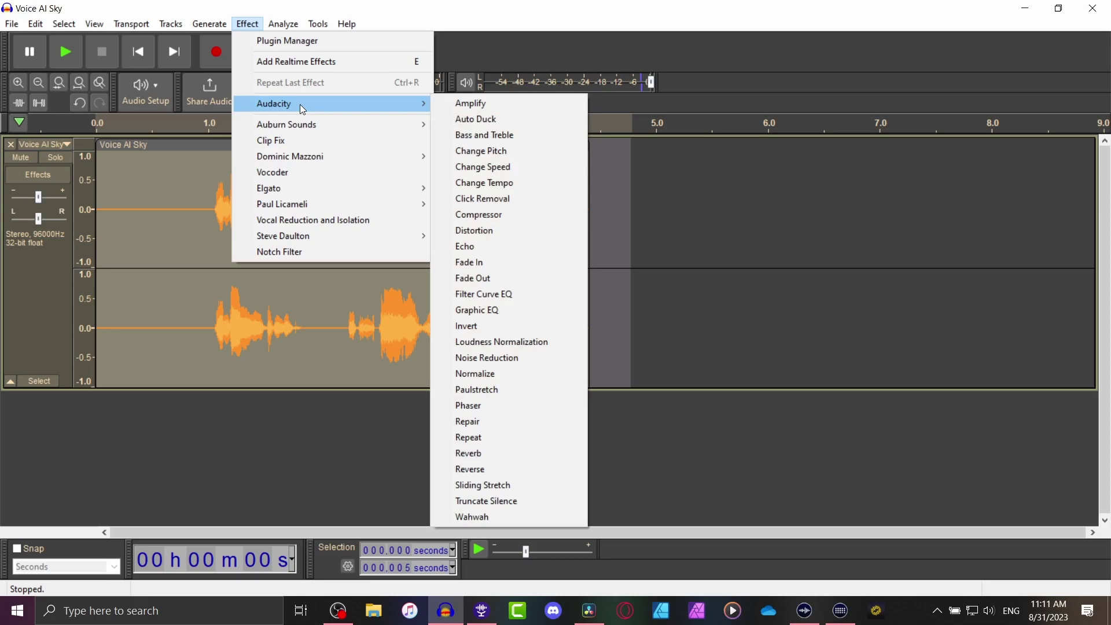
pyautogui.click(521, 459)
pyautogui.click(528, 190)
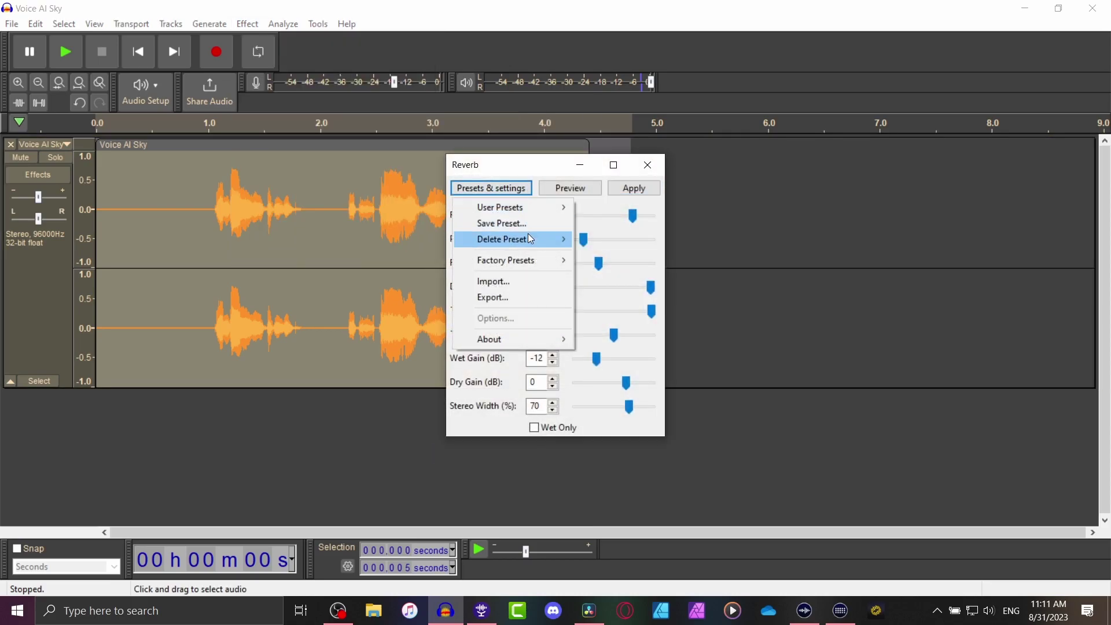
pyautogui.moveTo(523, 210)
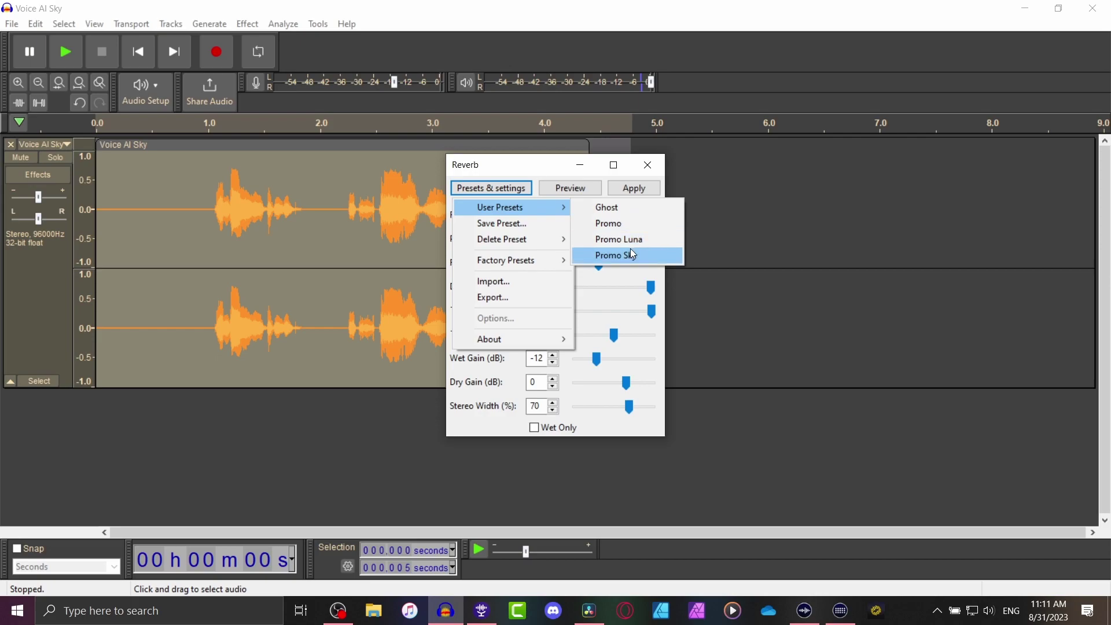
pyautogui.click(632, 254)
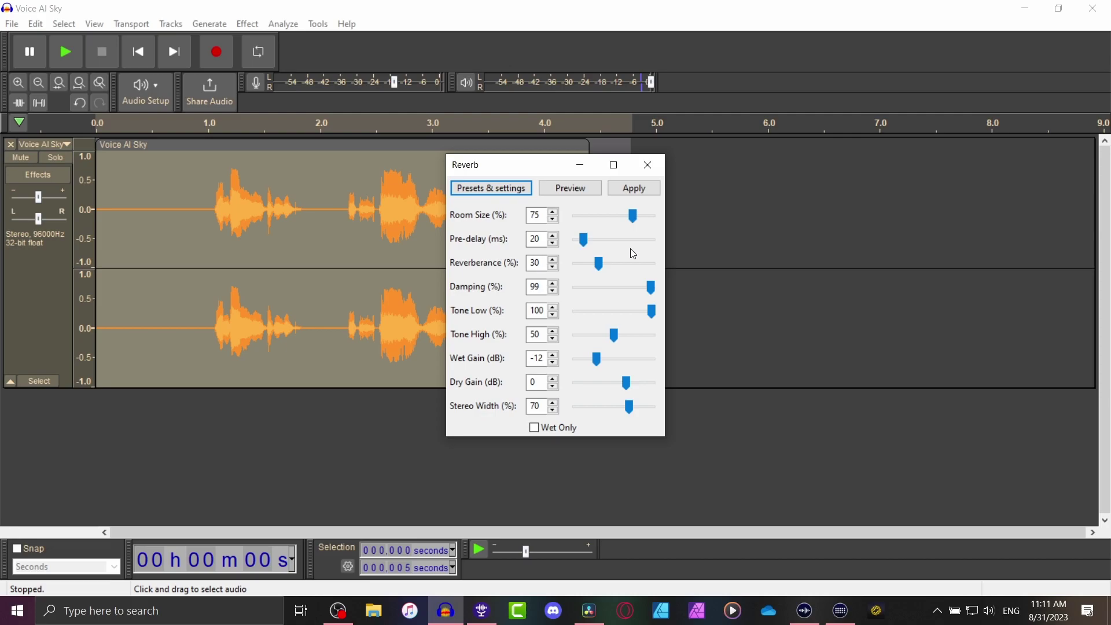
# Switch to the Promo, then the Promo Luna reverb preset, and close the Reverb window.
pyautogui.click(506, 188)
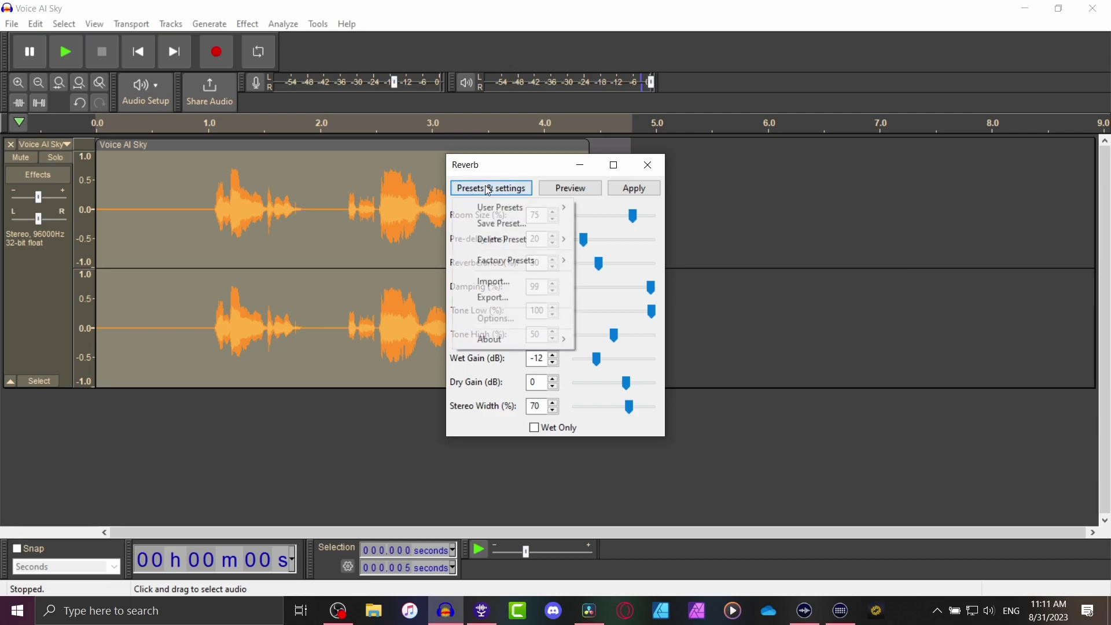
pyautogui.moveTo(509, 207)
pyautogui.click(609, 230)
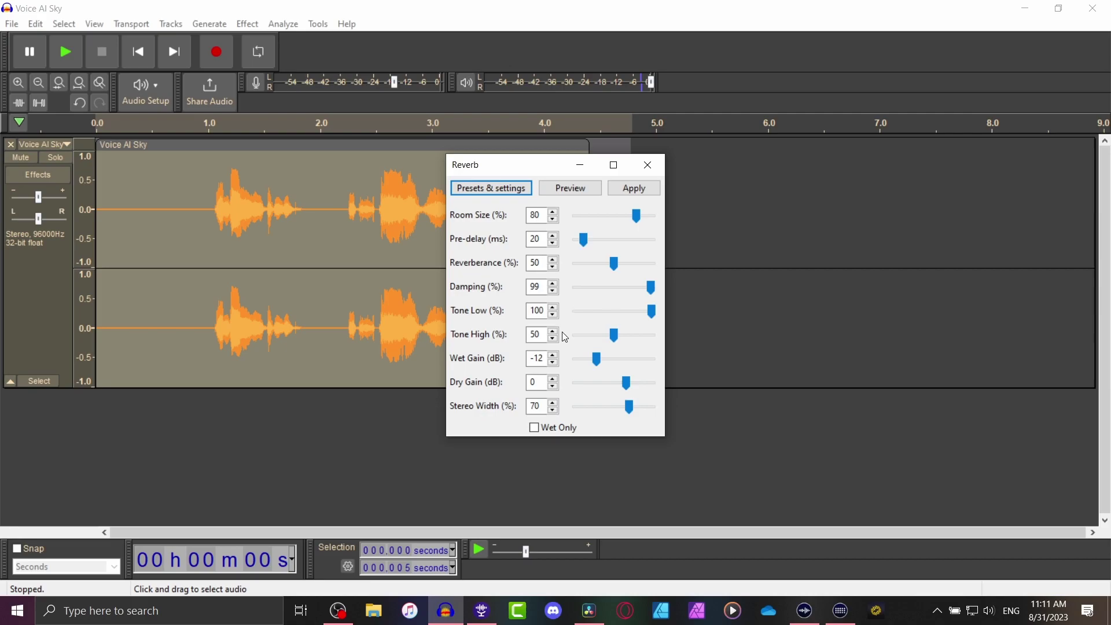
pyautogui.click(523, 199)
pyautogui.moveTo(538, 207)
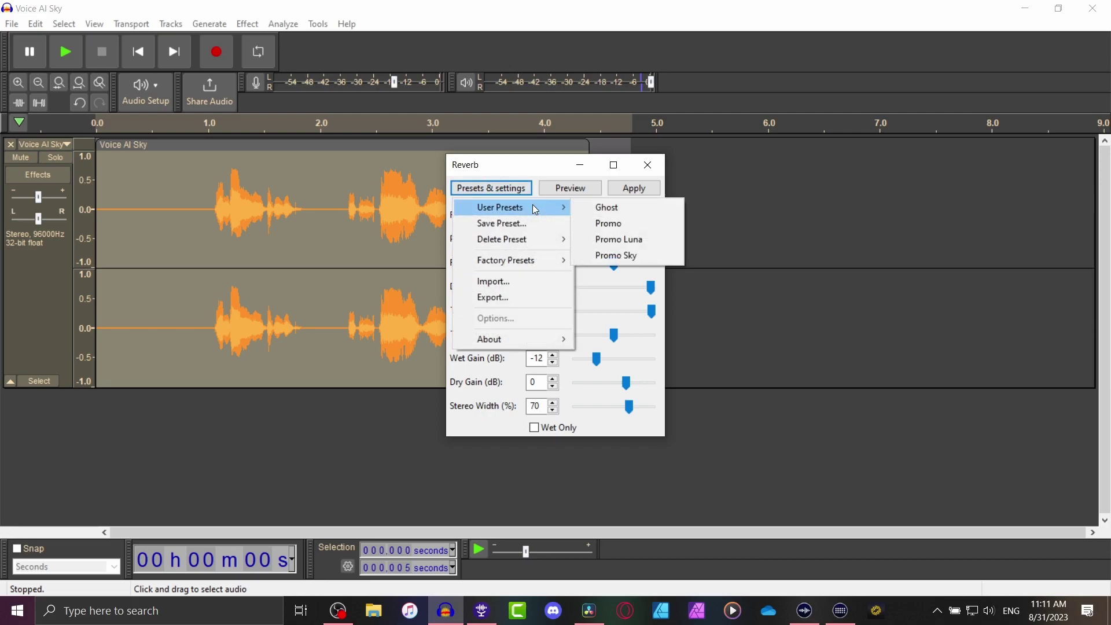
pyautogui.click(604, 240)
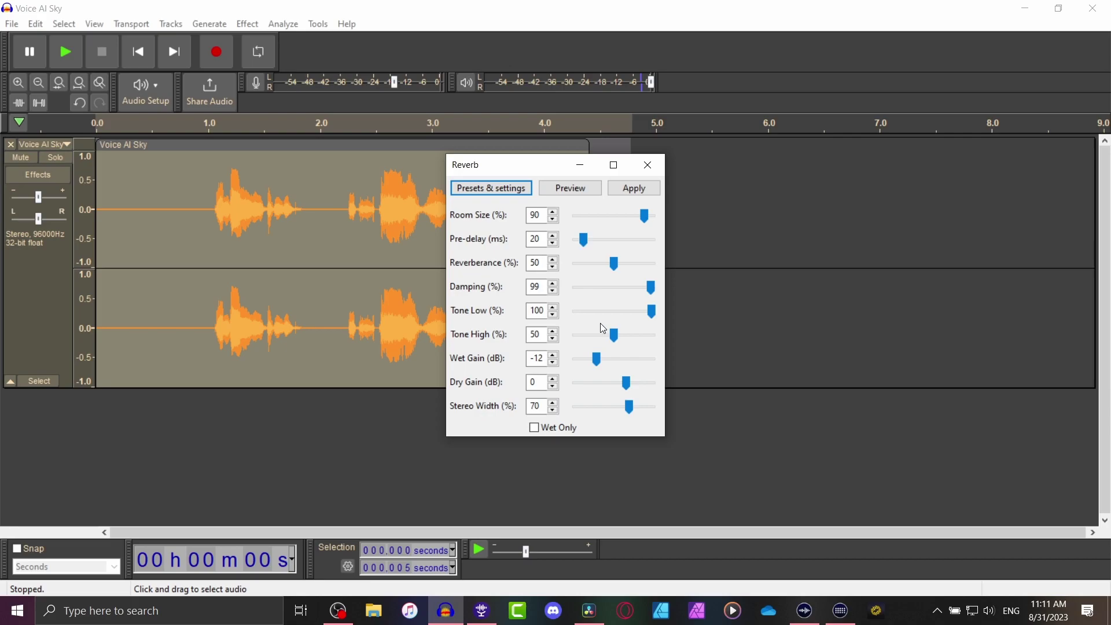
pyautogui.click(648, 166)
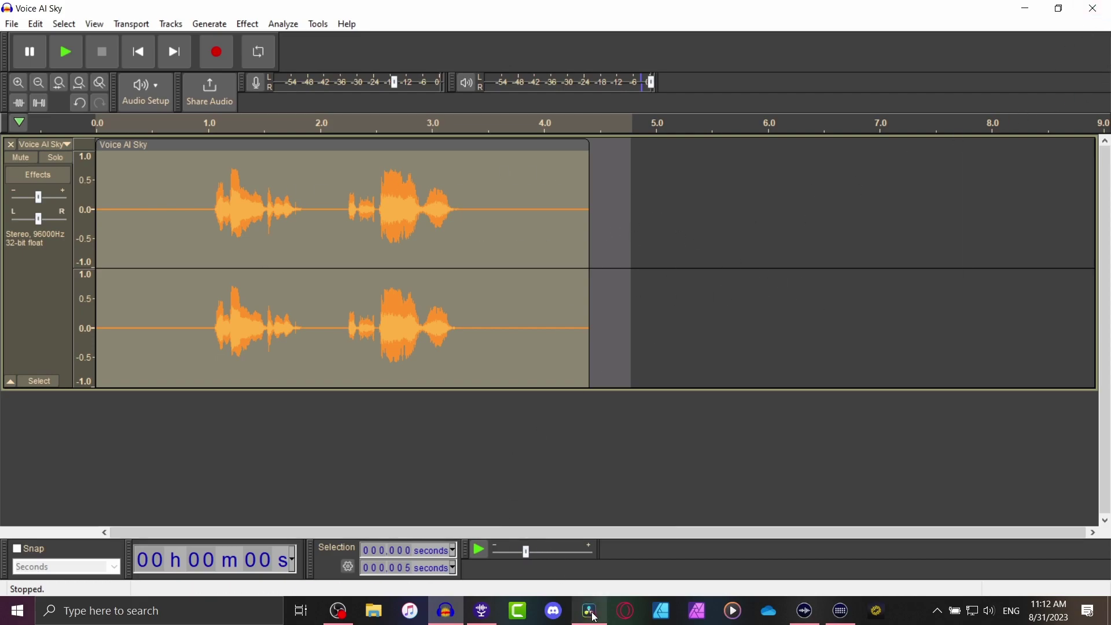
pyautogui.moveTo(590, 613)
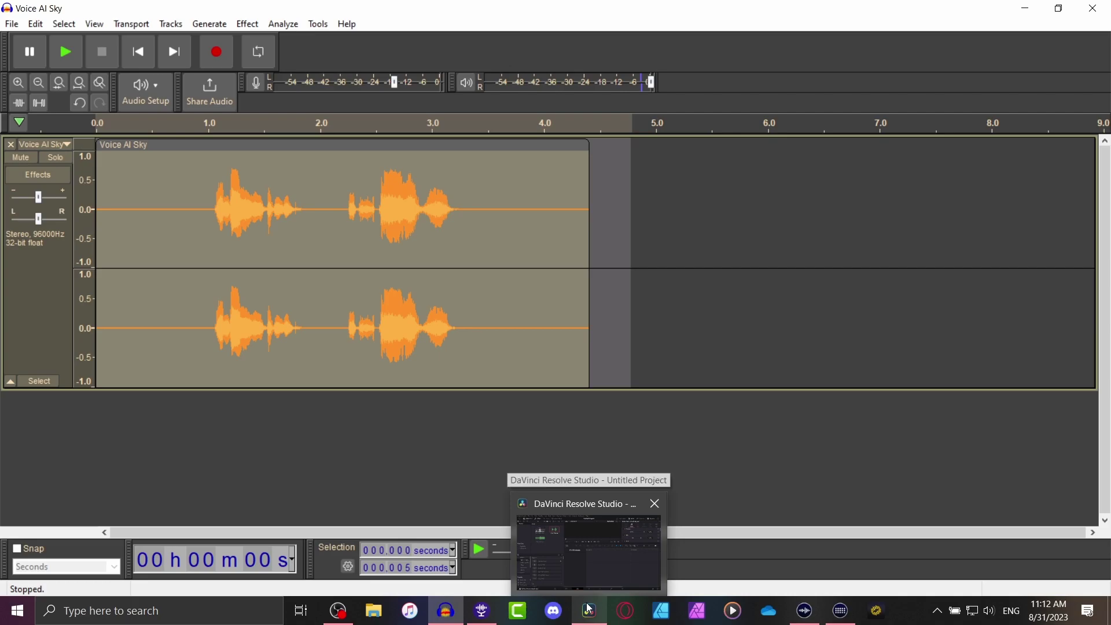
pyautogui.click(588, 608)
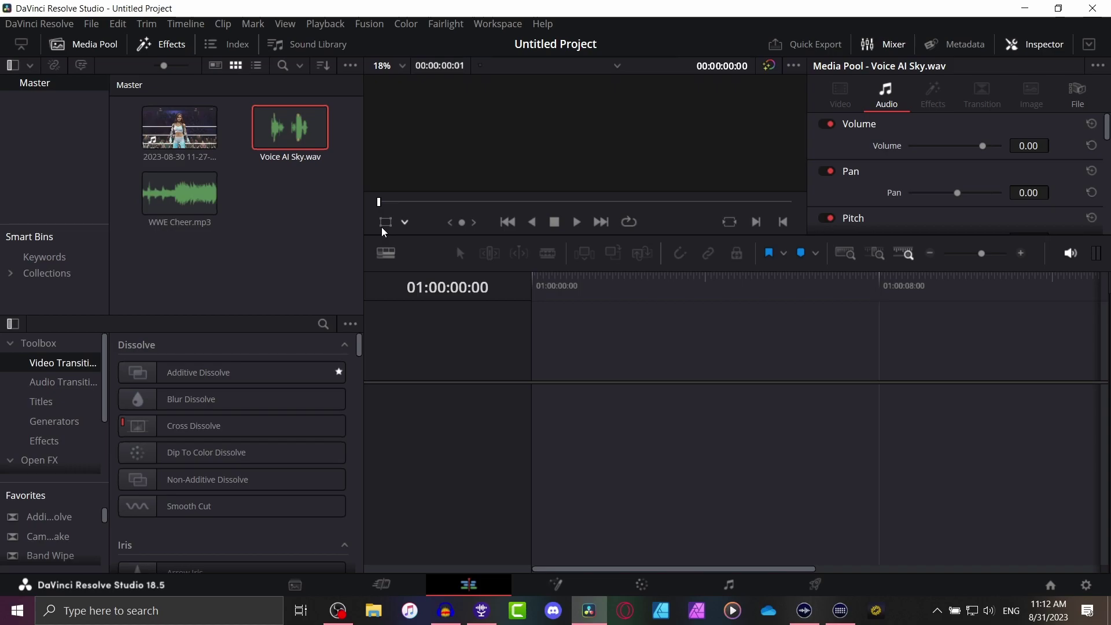
pyautogui.click(165, 139)
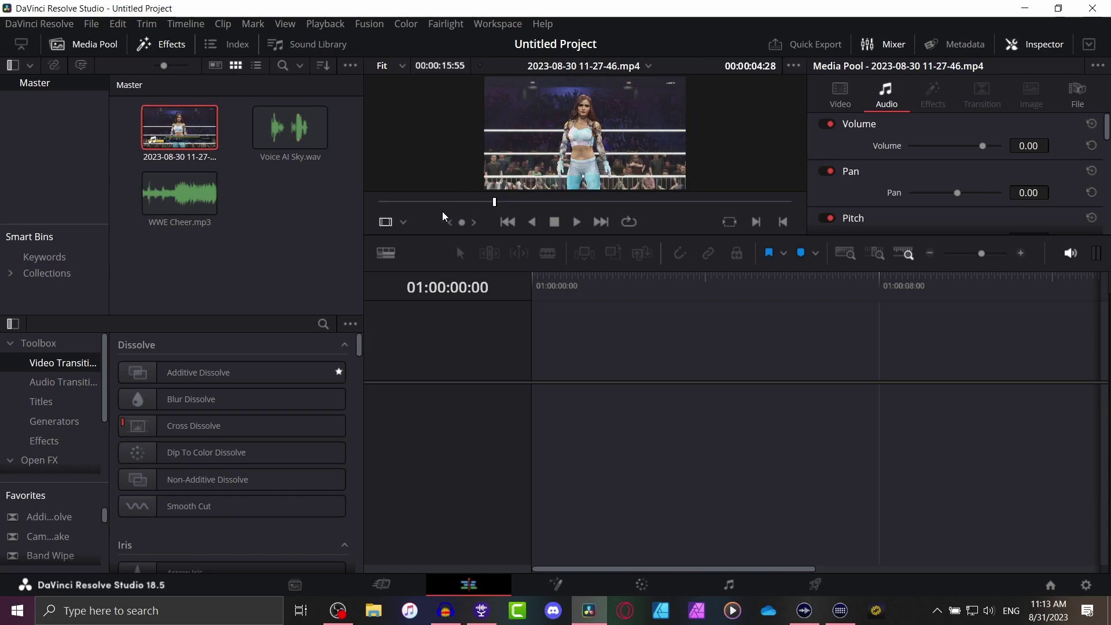
# Put the wrestler video from the viewer onto a new timeline.
pyautogui.moveTo(176, 131); pyautogui.dragTo(207, 136)
pyautogui.click(179, 128)
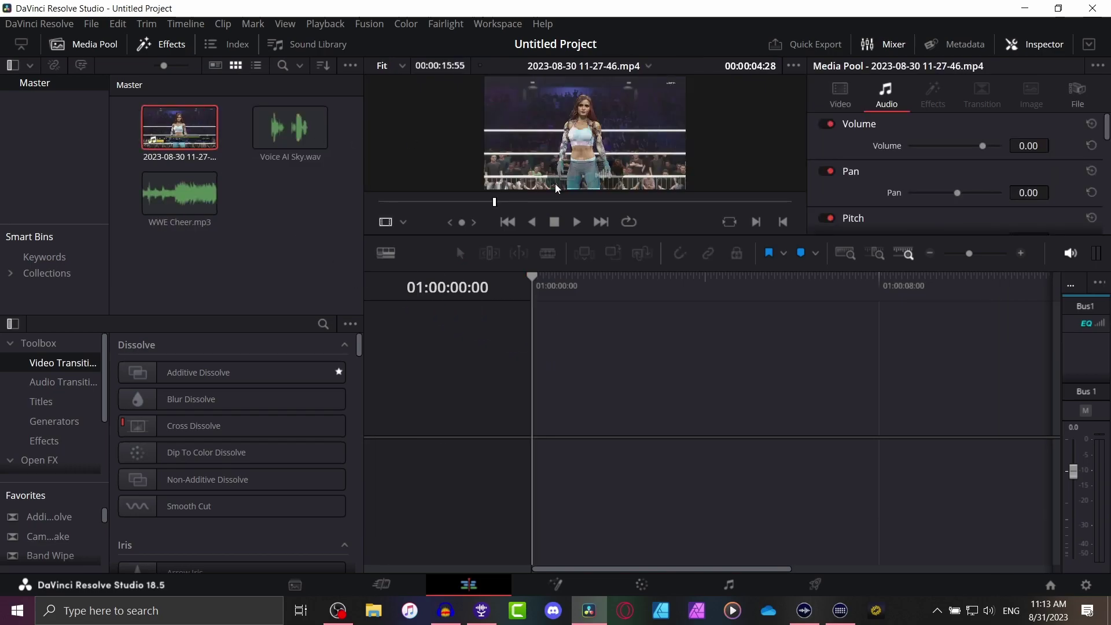
pyautogui.moveTo(555, 188); pyautogui.dragTo(526, 428)
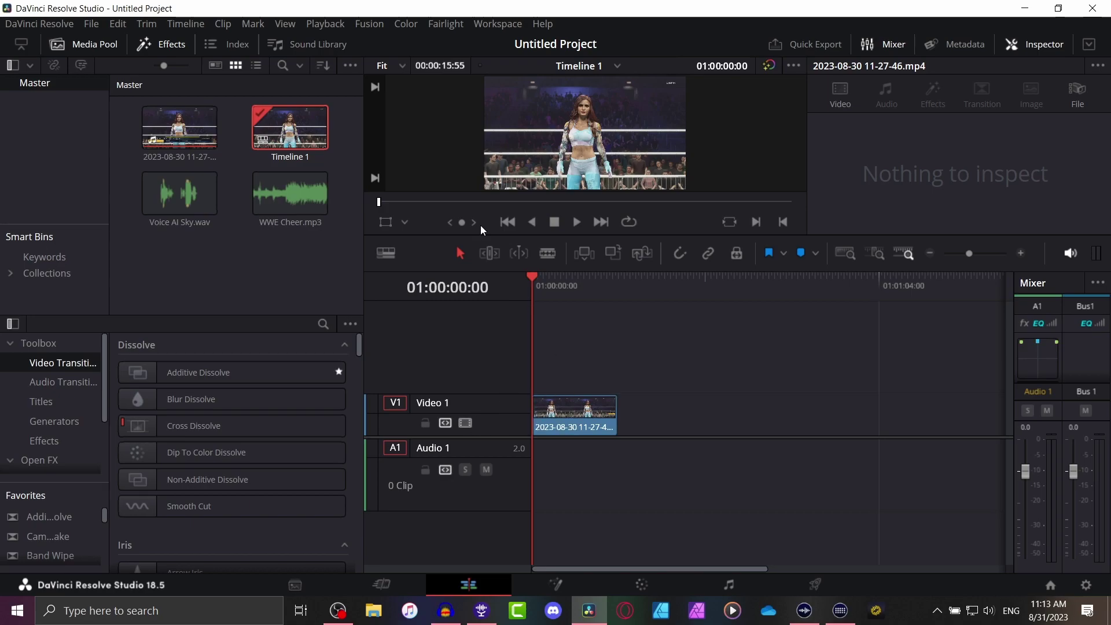
# Scale the wrestler clip up to 1.340 zoom using the Transform overlay.
pyautogui.click(576, 410)
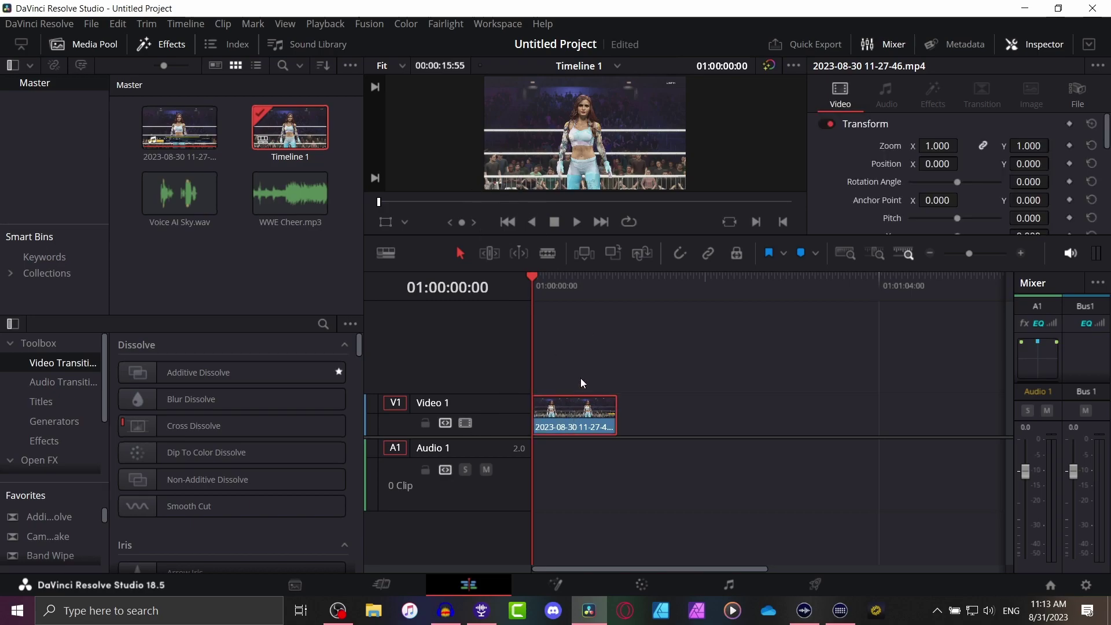
pyautogui.click(386, 223)
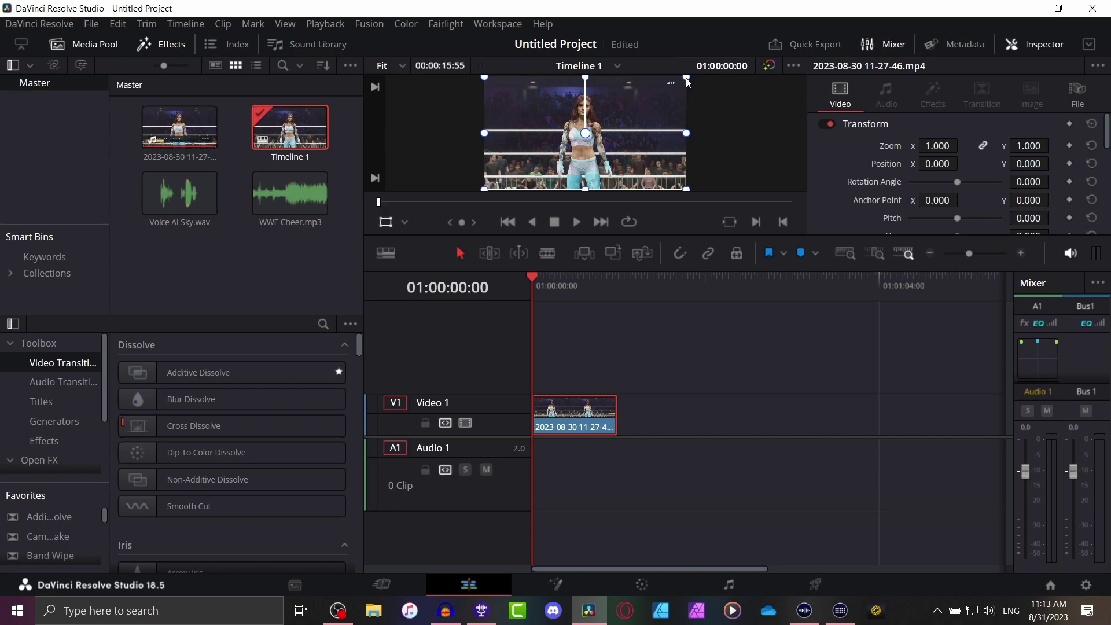
pyautogui.moveTo(687, 81); pyautogui.dragTo(723, 64)
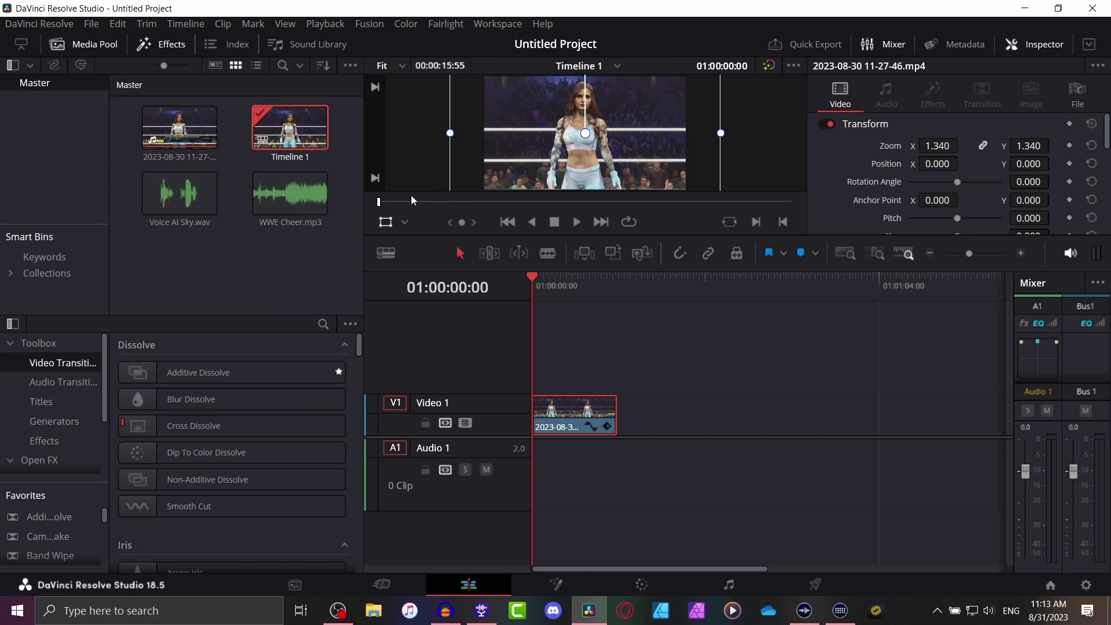
pyautogui.click(385, 224)
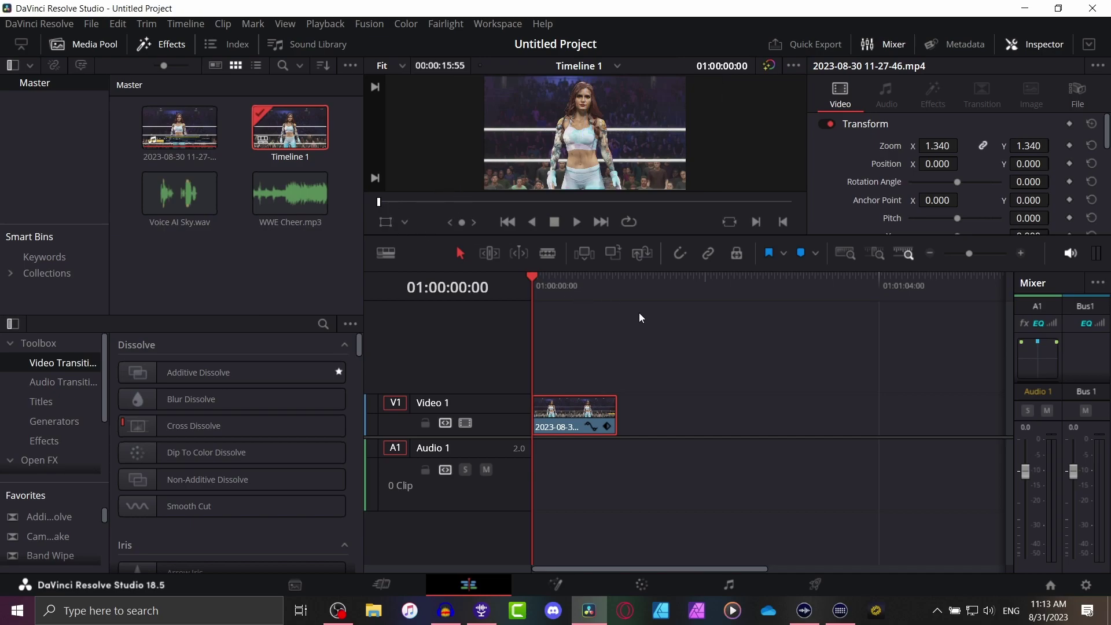
pyautogui.click(658, 324)
# Trim the wrestler clip's end back to a scrubbed cut point on V1.
pyautogui.moveTo(539, 283); pyautogui.dragTo(605, 300)
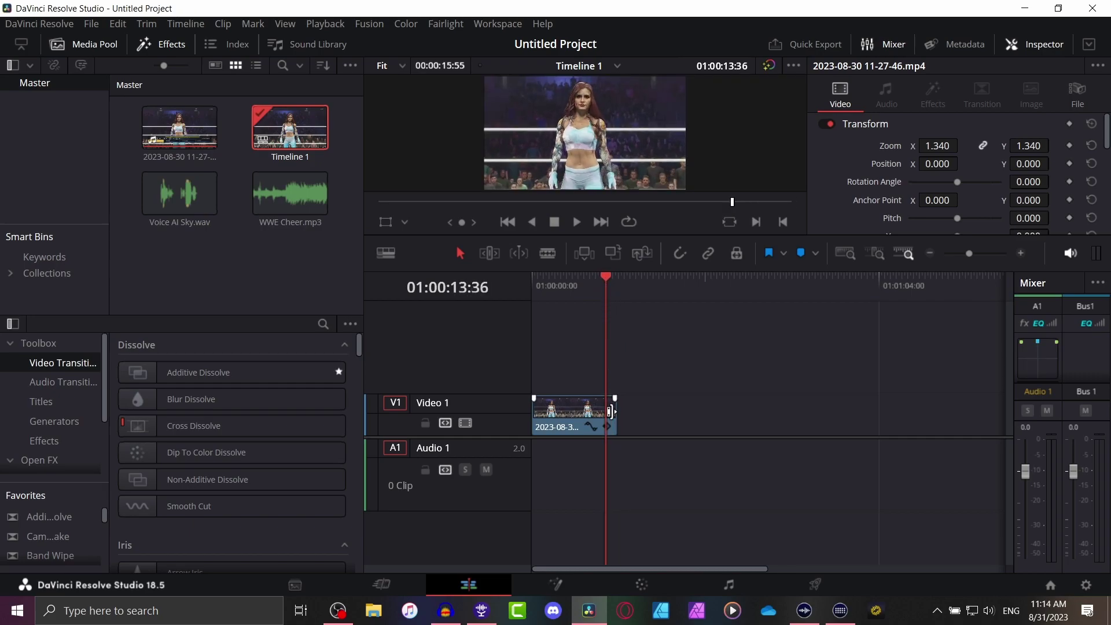
pyautogui.moveTo(615, 408); pyautogui.dragTo(605, 408)
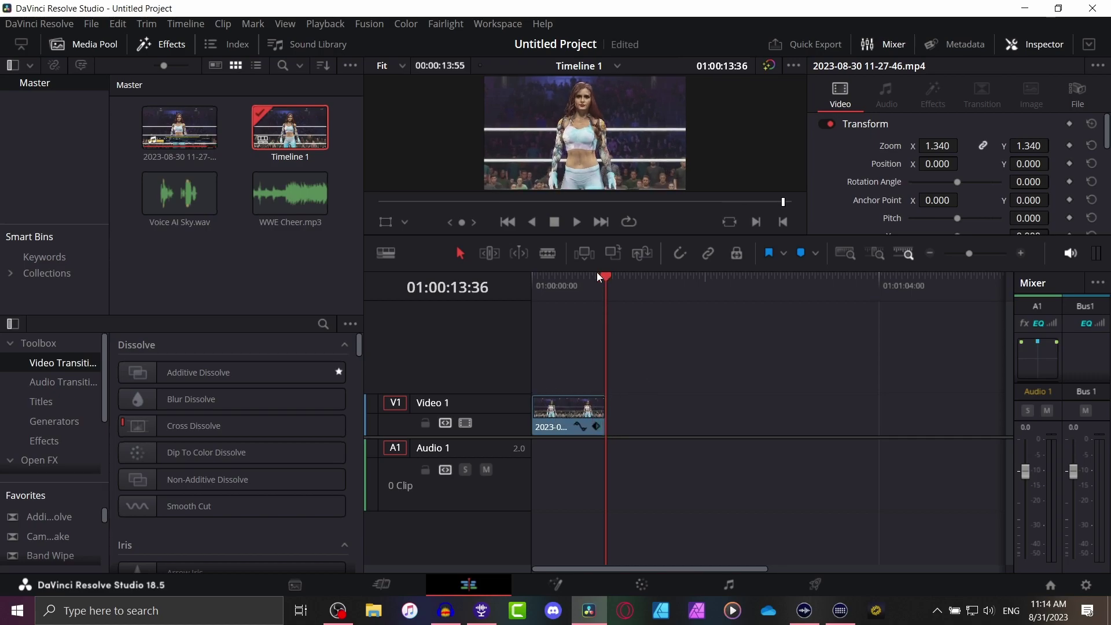
pyautogui.moveTo(602, 276); pyautogui.dragTo(517, 311)
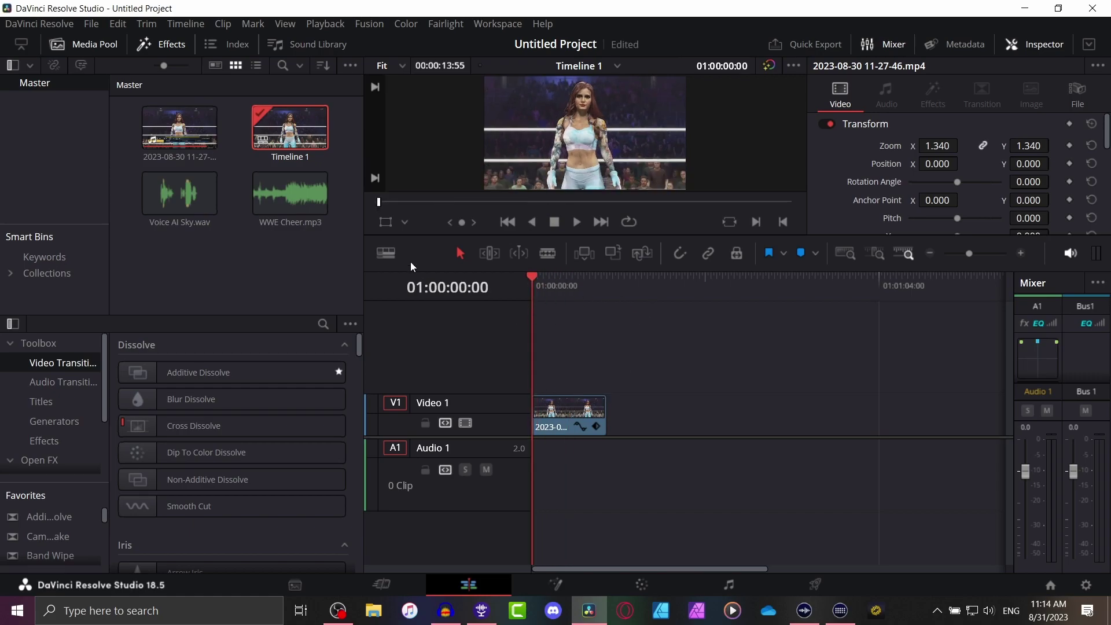
# Place Voice AI Sky.wav on Audio 1 beneath the wrestling video.
pyautogui.click(192, 206)
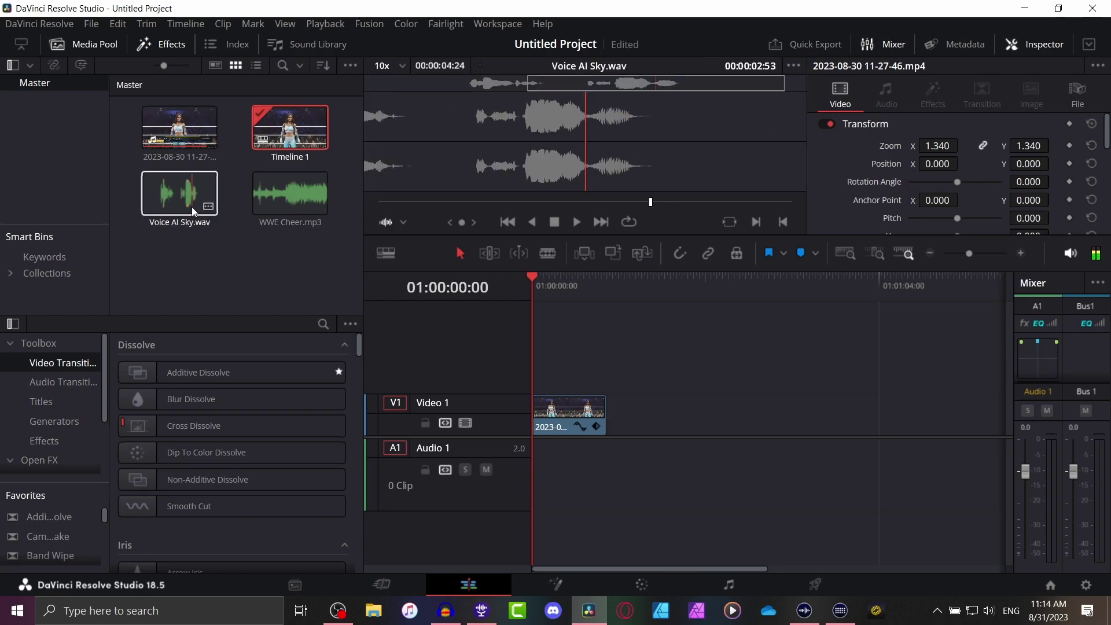
pyautogui.moveTo(192, 206); pyautogui.dragTo(532, 474)
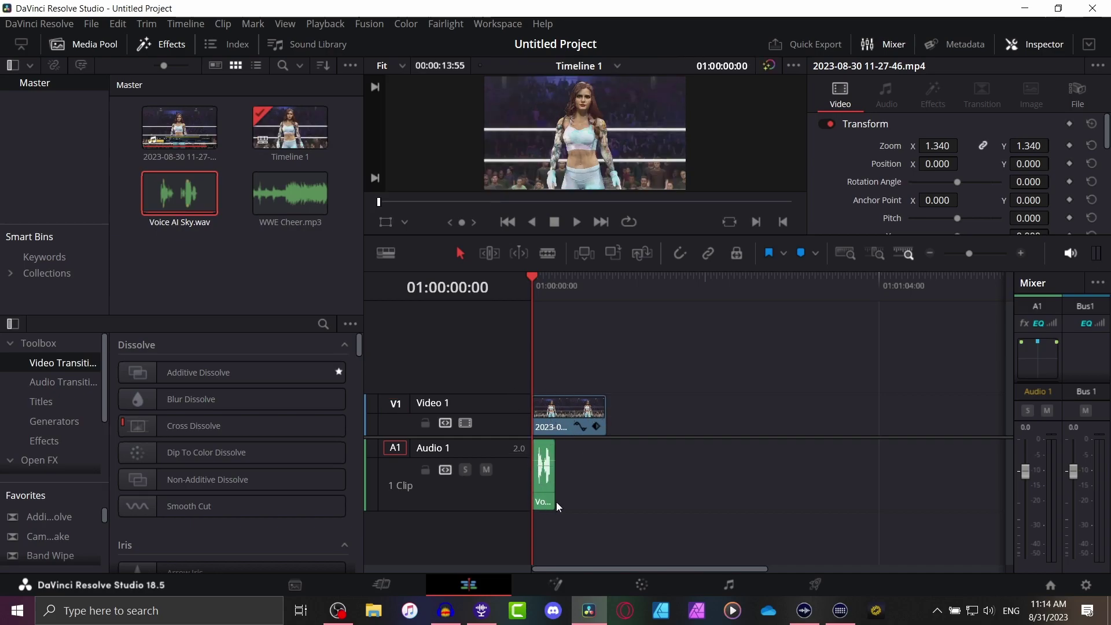
pyautogui.press('q')
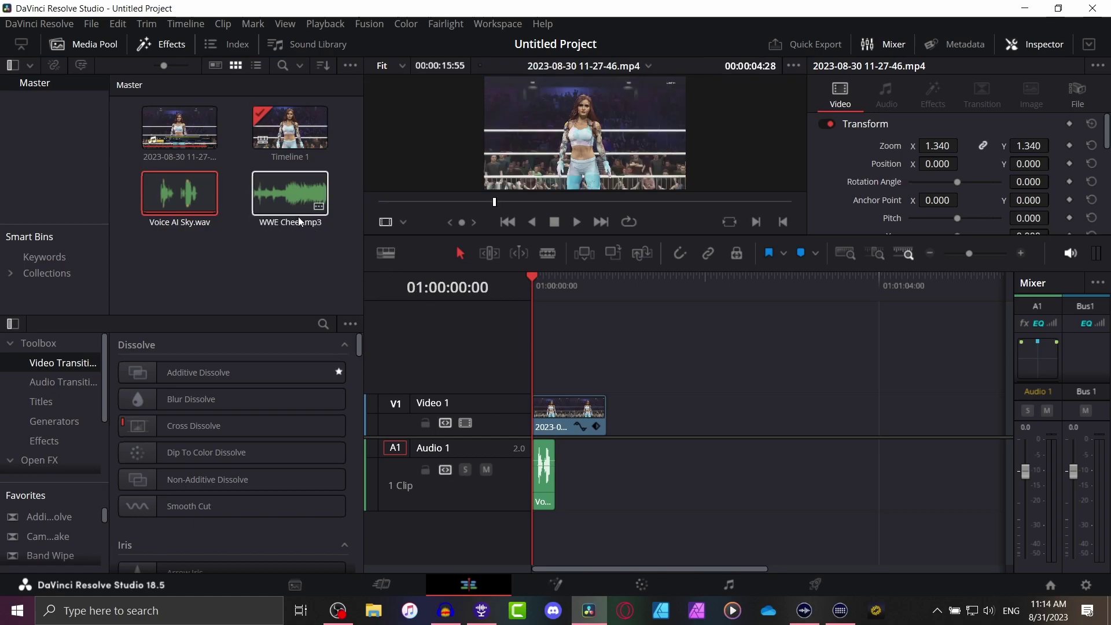
# Add WWE Cheer.mp3 on Audio 2 and set its Inspector volume to -35.
pyautogui.moveTo(297, 216); pyautogui.dragTo(542, 549)
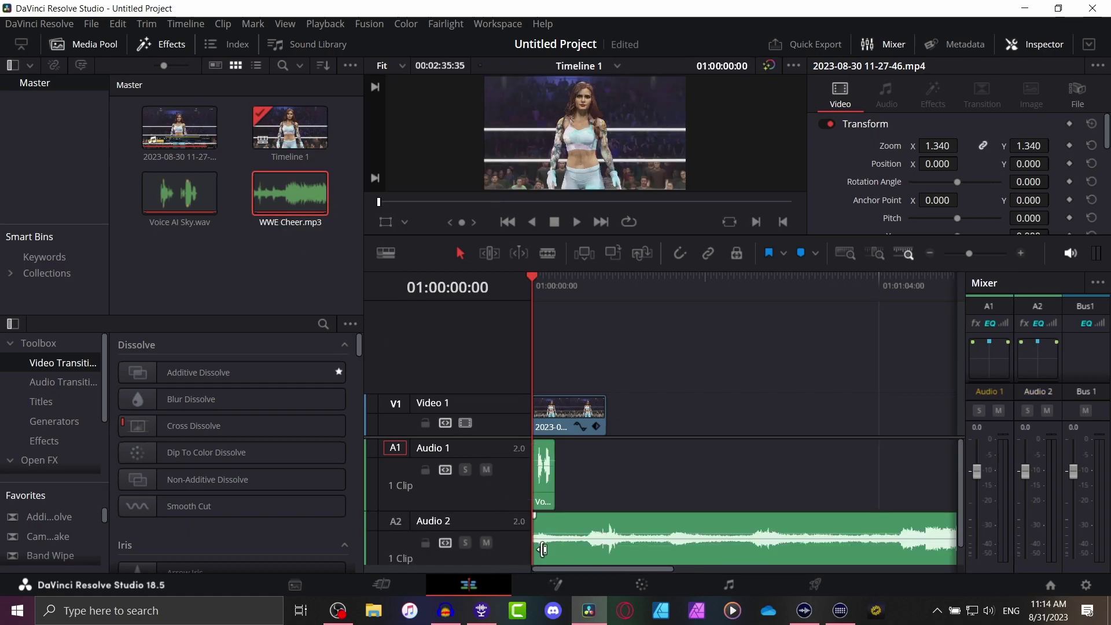
pyautogui.click(598, 547)
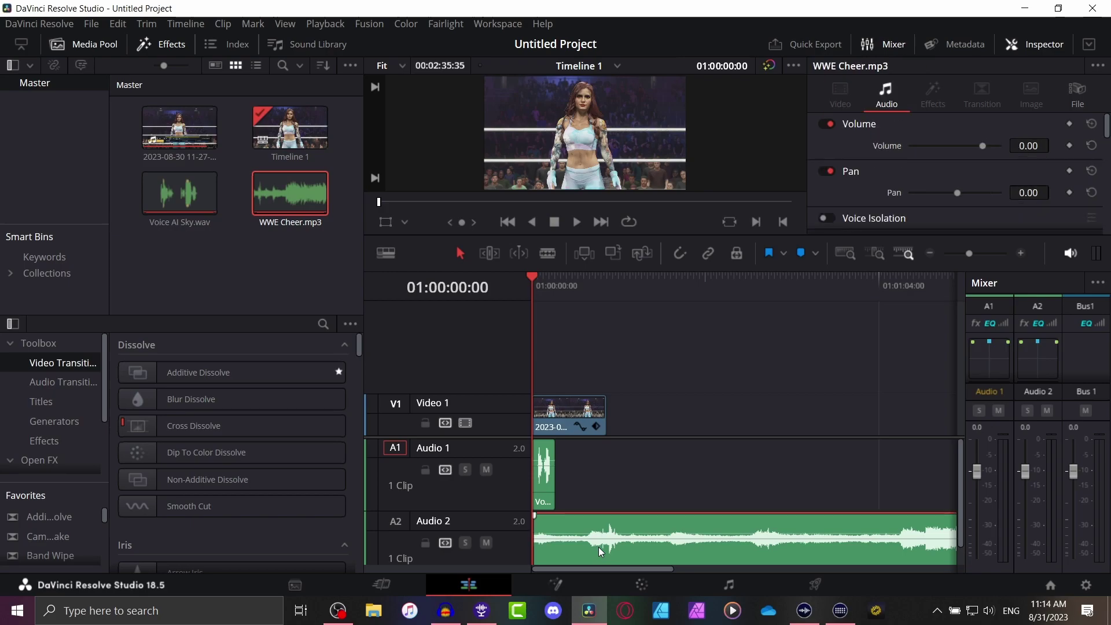
pyautogui.click(1040, 145)
pyautogui.press('BackSpace')
pyautogui.write('-35')
pyautogui.press('Return')
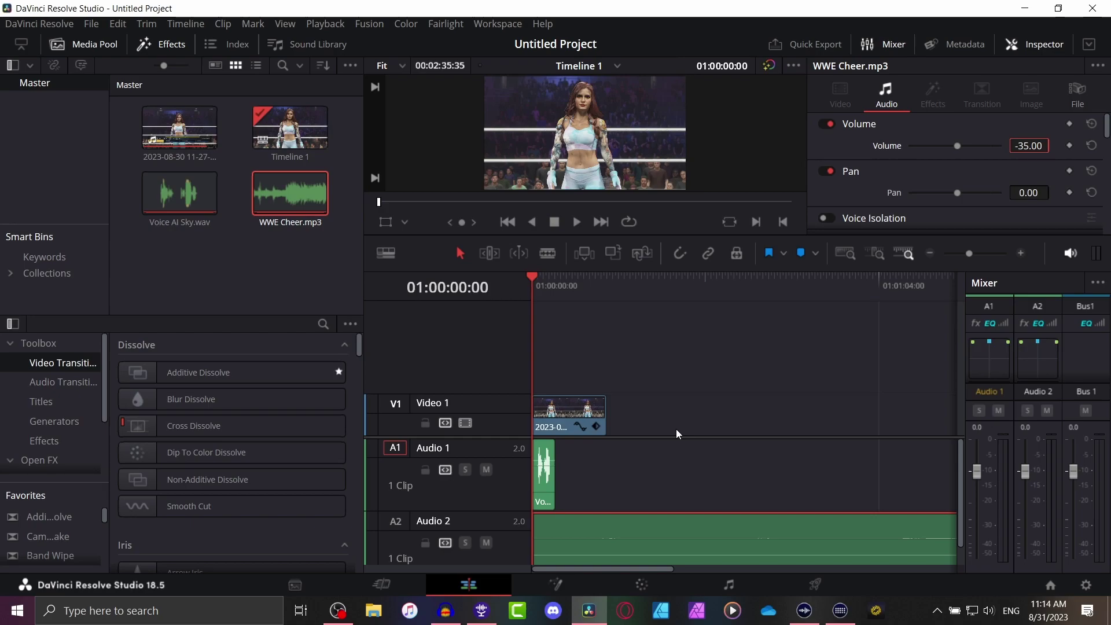
pyautogui.click(929, 253)
# Trim the WWE Cheer clip on Audio 2 to end exactly with Voice AI Sky.wav.
pyautogui.click(930, 253)
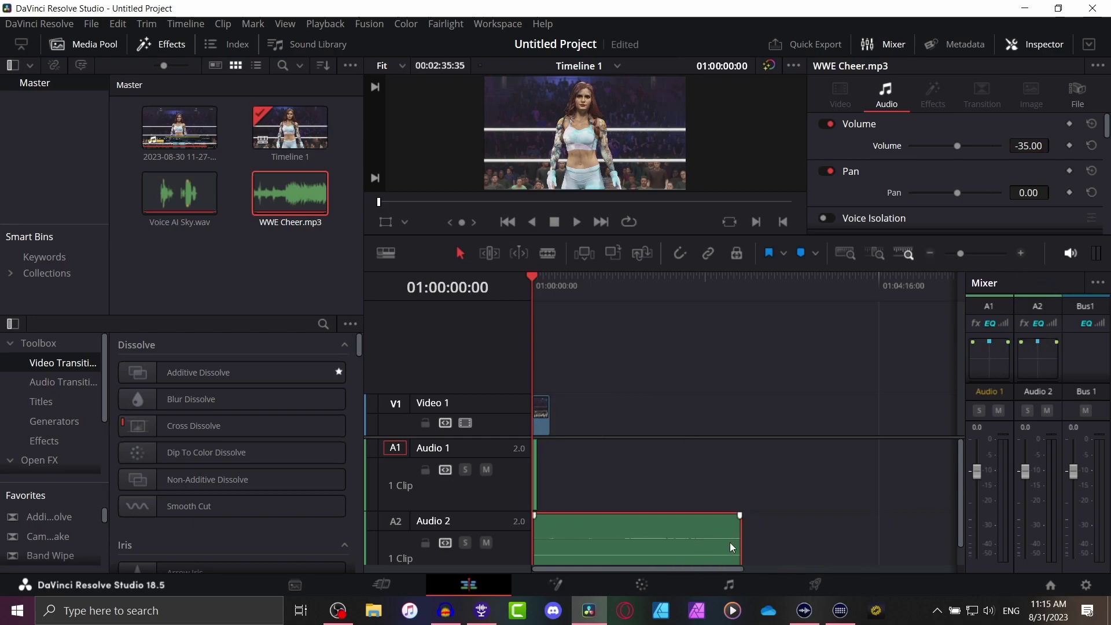
pyautogui.moveTo(739, 516); pyautogui.dragTo(533, 473)
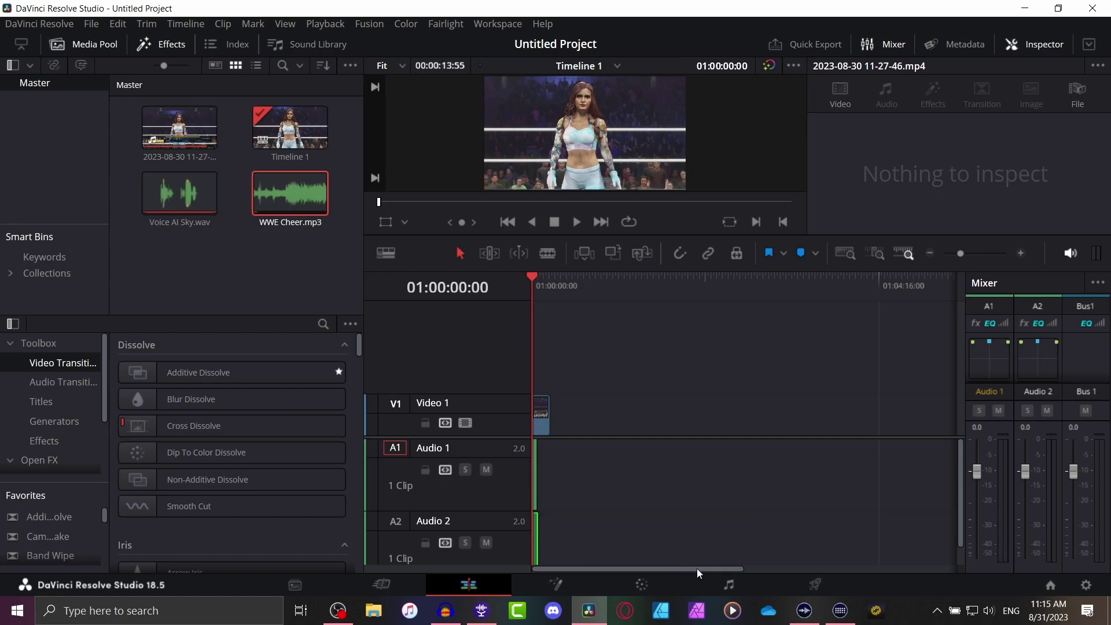
pyautogui.click(1018, 255)
pyautogui.click(1018, 255)
pyautogui.click(1018, 255)
pyautogui.click(1018, 255)
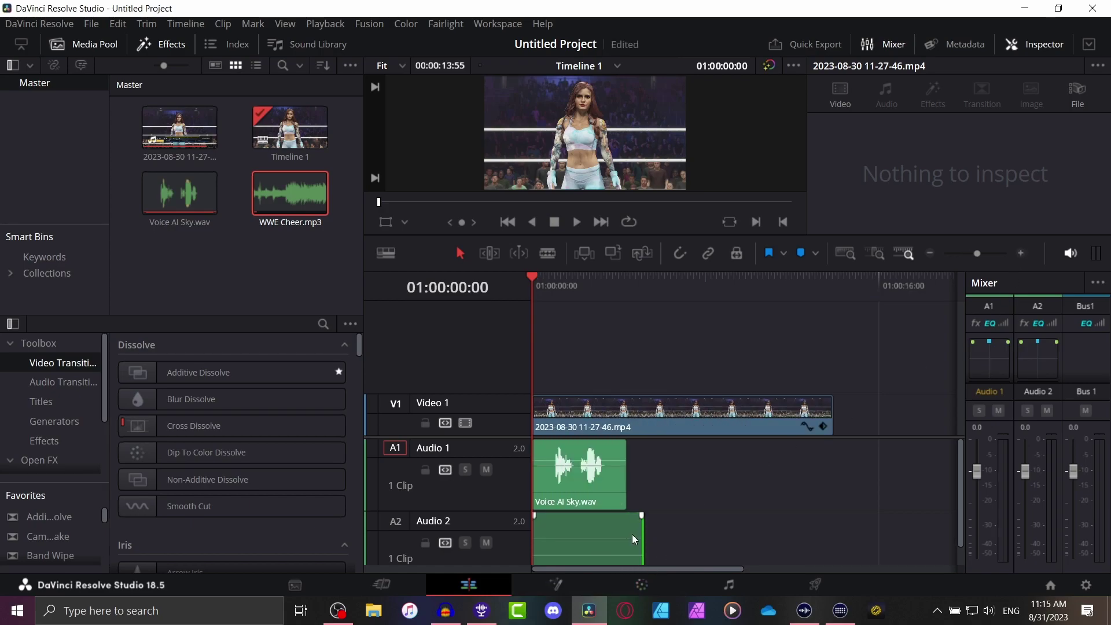
pyautogui.moveTo(634, 532); pyautogui.dragTo(619, 532)
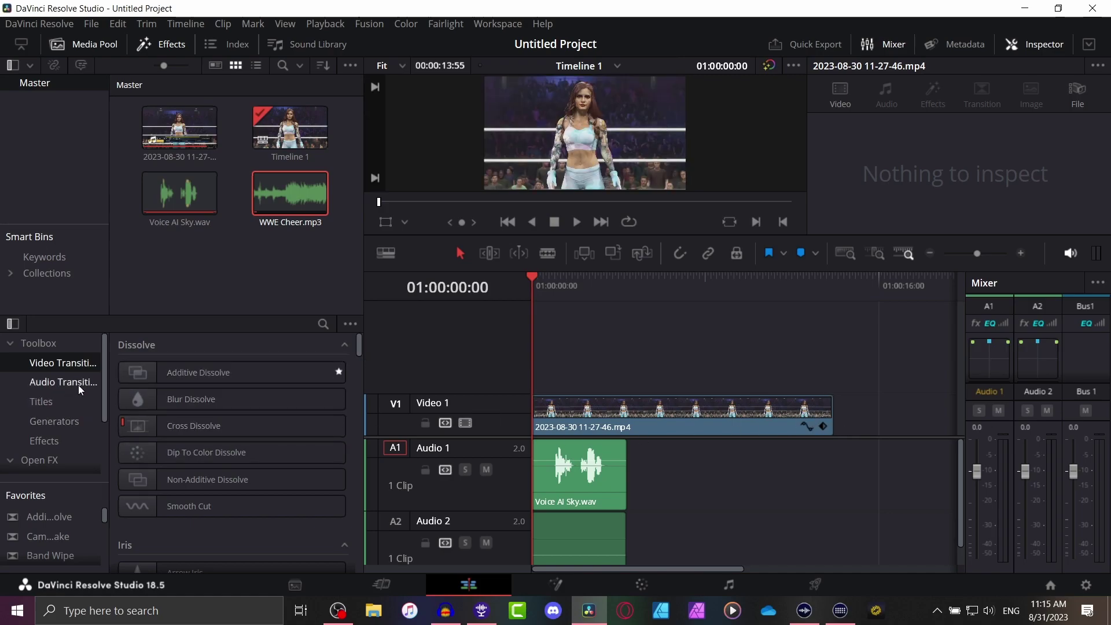
# Add an Additive Dissolve to the start of the V1 wrestler clip and preview the fade.
pyautogui.moveTo(241, 372); pyautogui.dragTo(560, 412)
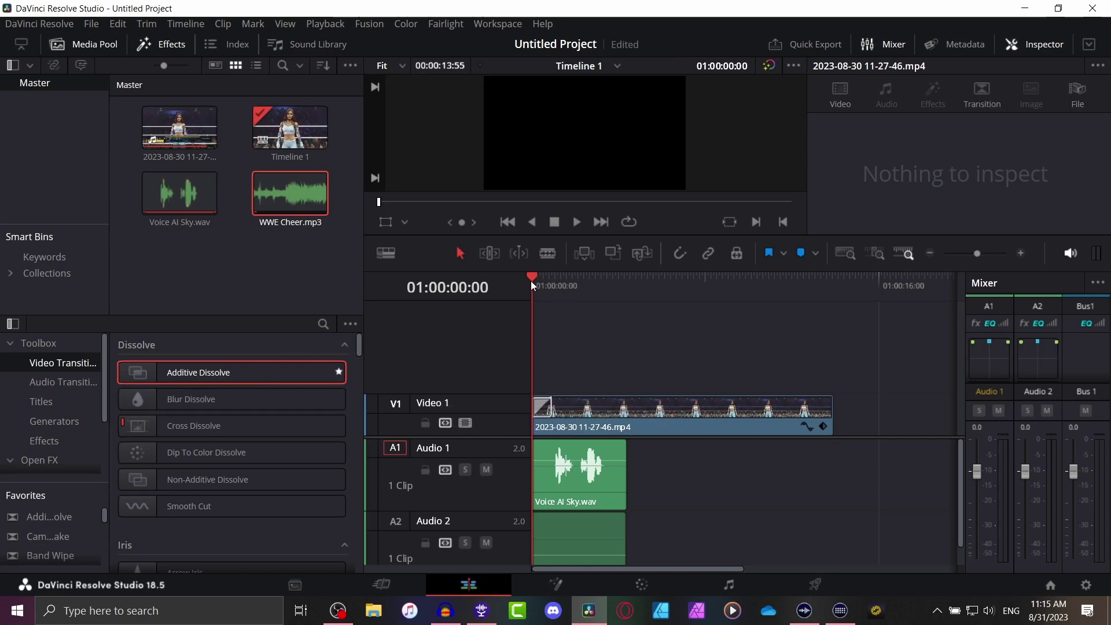
pyautogui.click(577, 222)
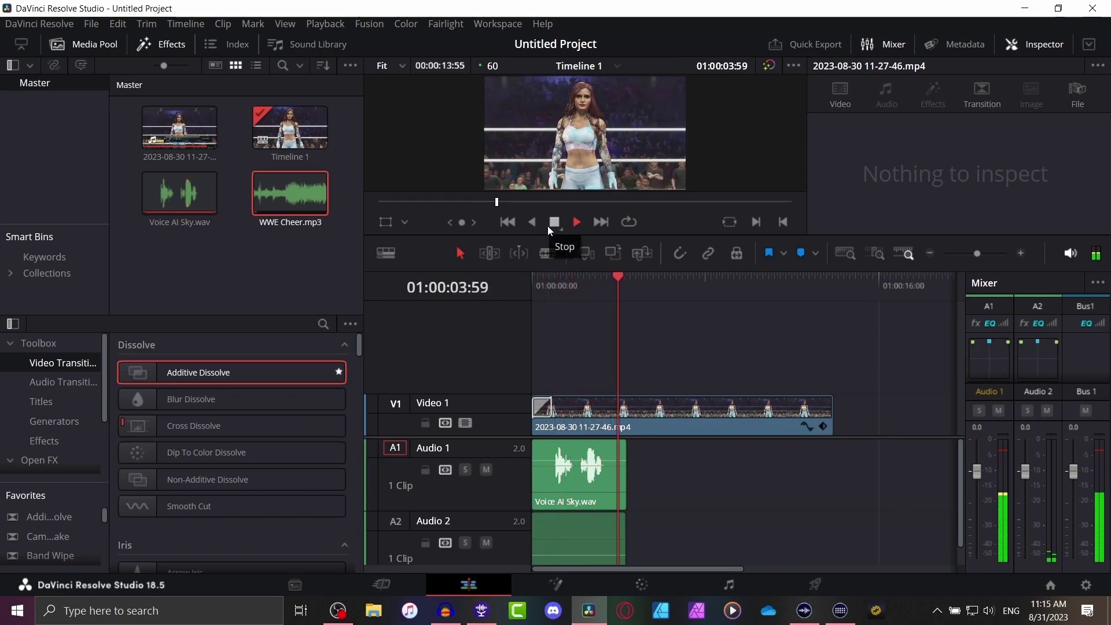
pyautogui.click(548, 227)
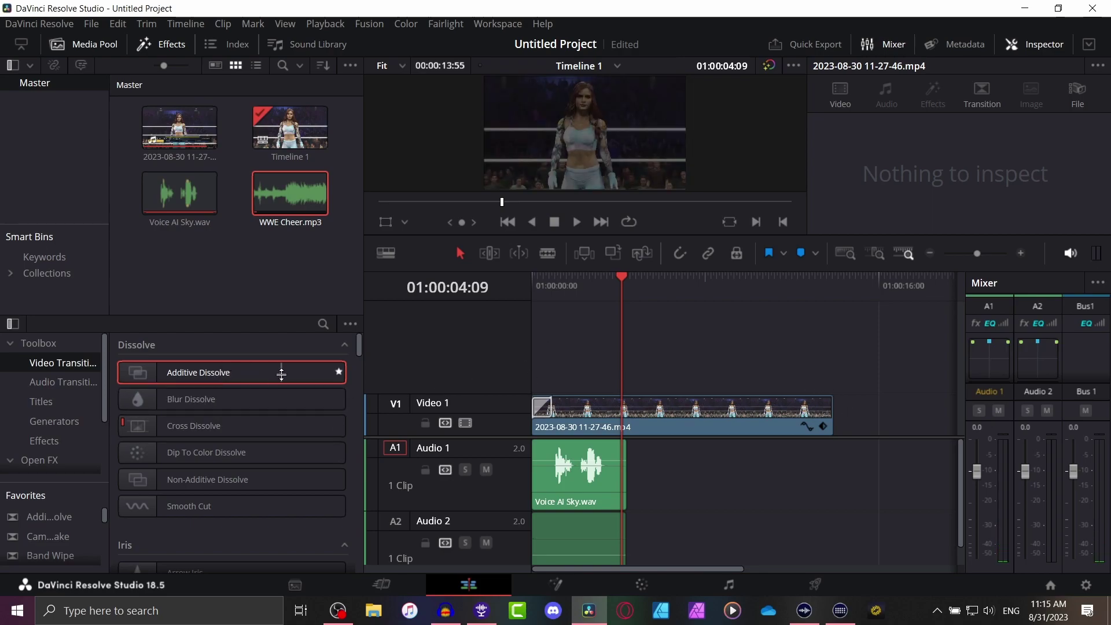
# Add an Additive Dissolve to the clip's end, then replay the timeline from the beginning.
pyautogui.moveTo(281, 374); pyautogui.dragTo(561, 427)
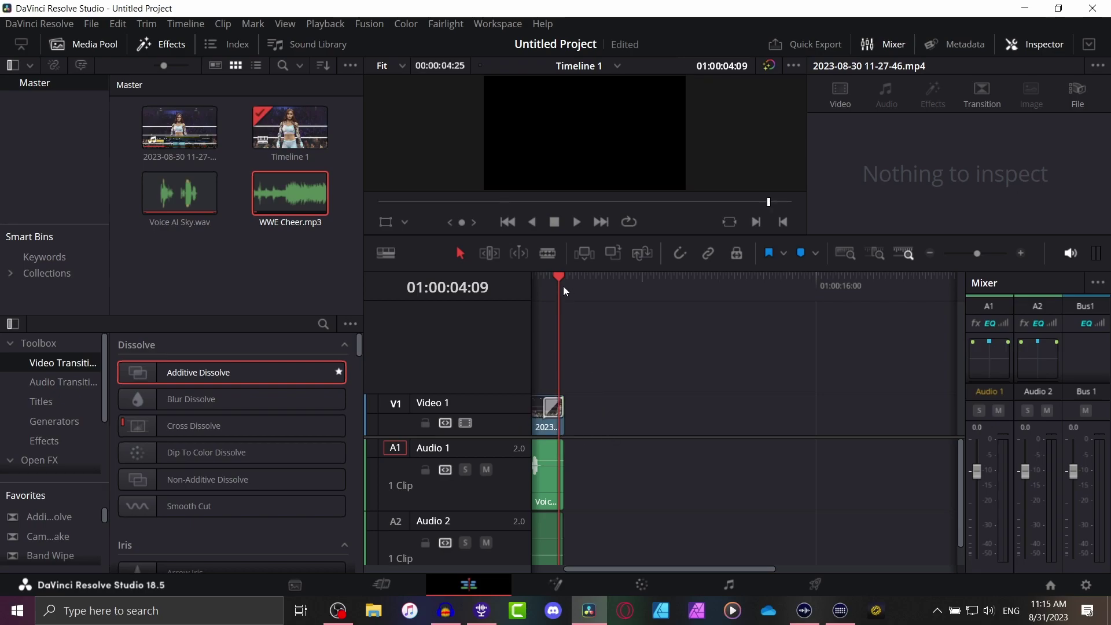
pyautogui.press('Home')
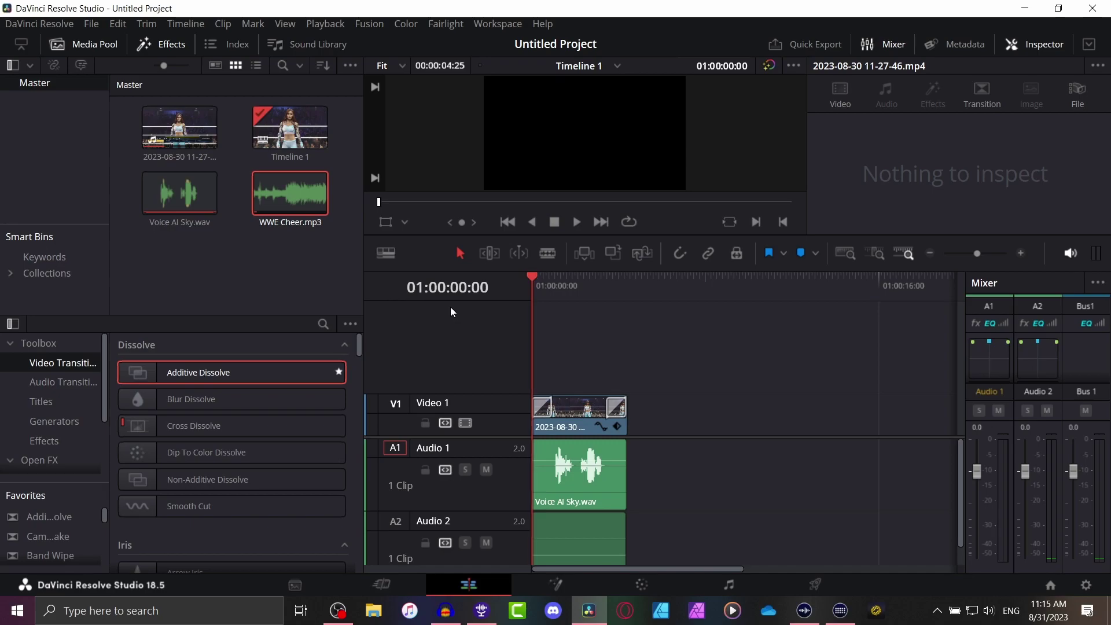
pyautogui.click(576, 223)
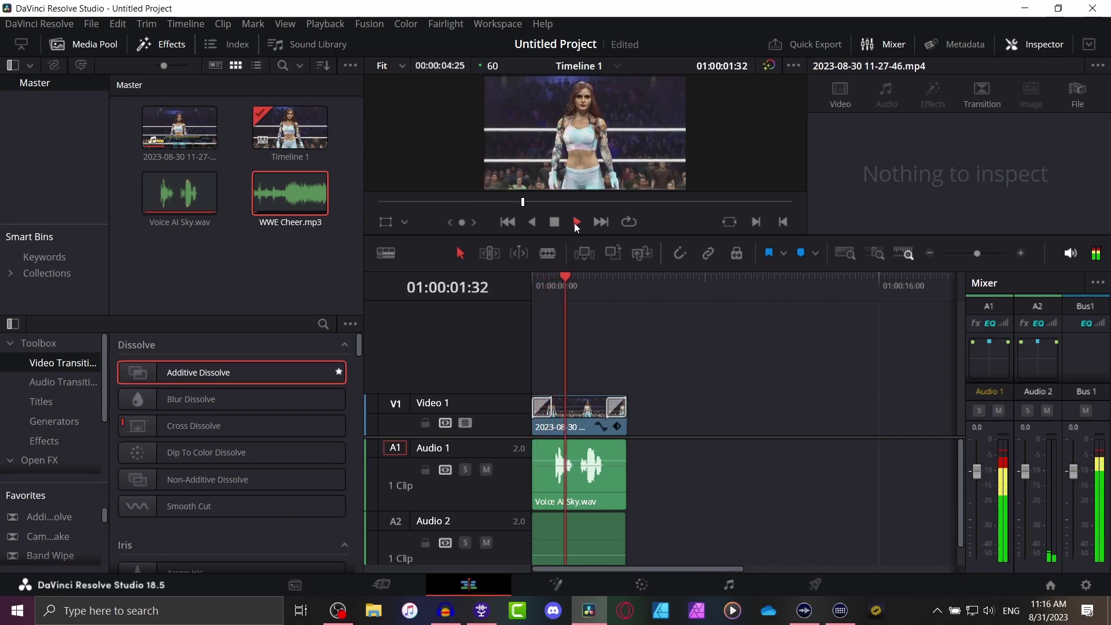